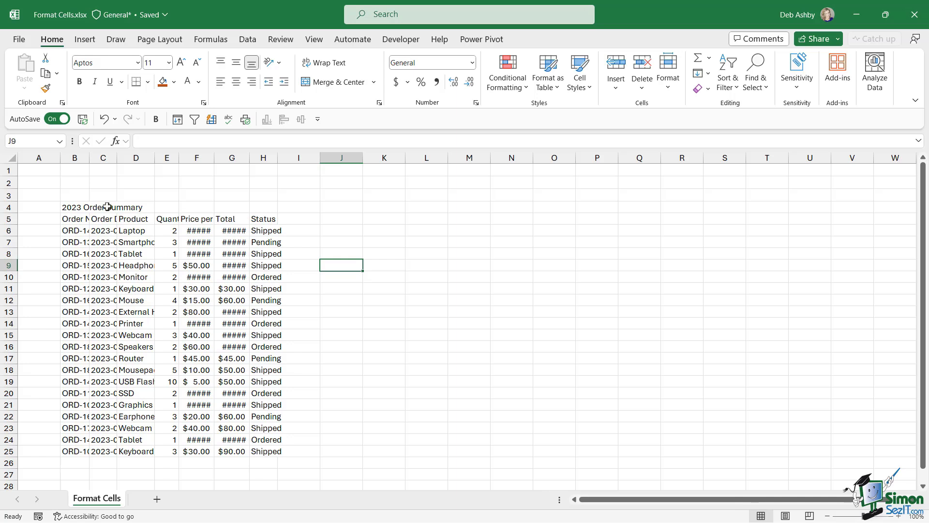
Step: Widen column B until the order numbers show in full
click(72, 209)
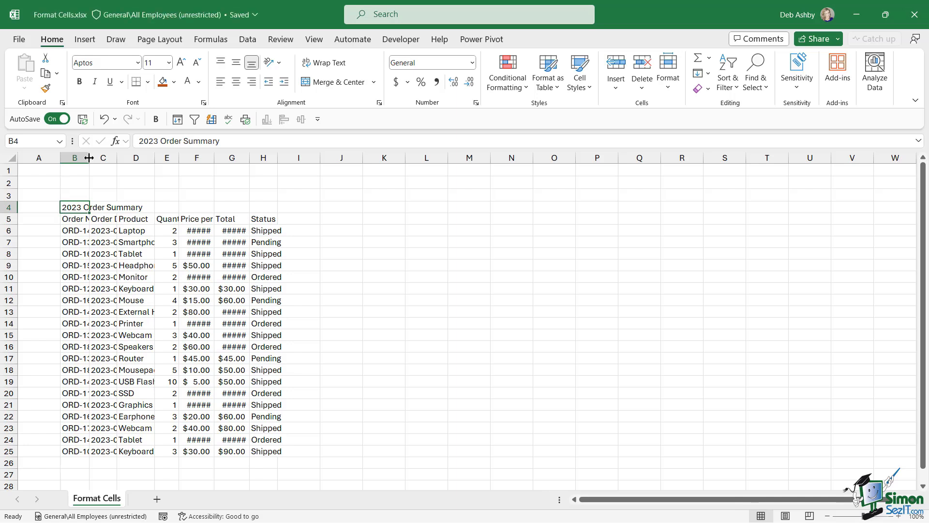
drag(89, 157, 108, 159)
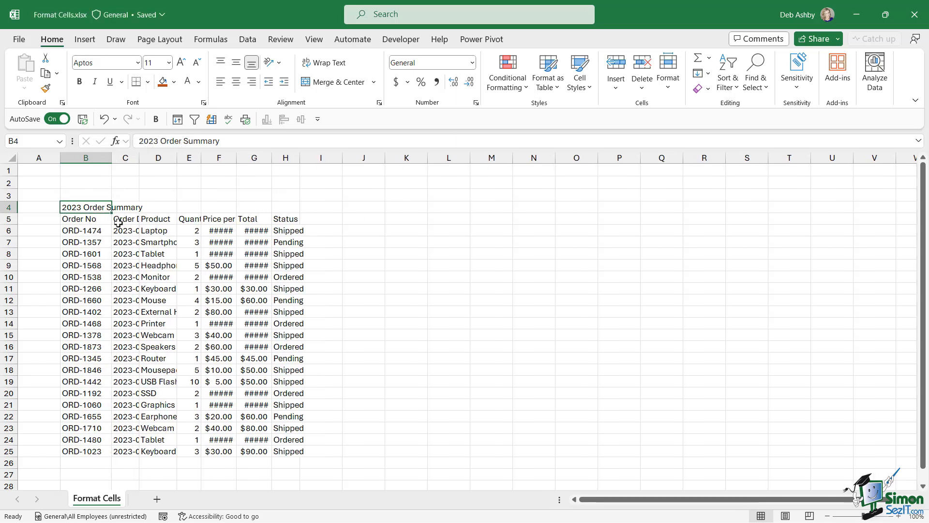
click(114, 251)
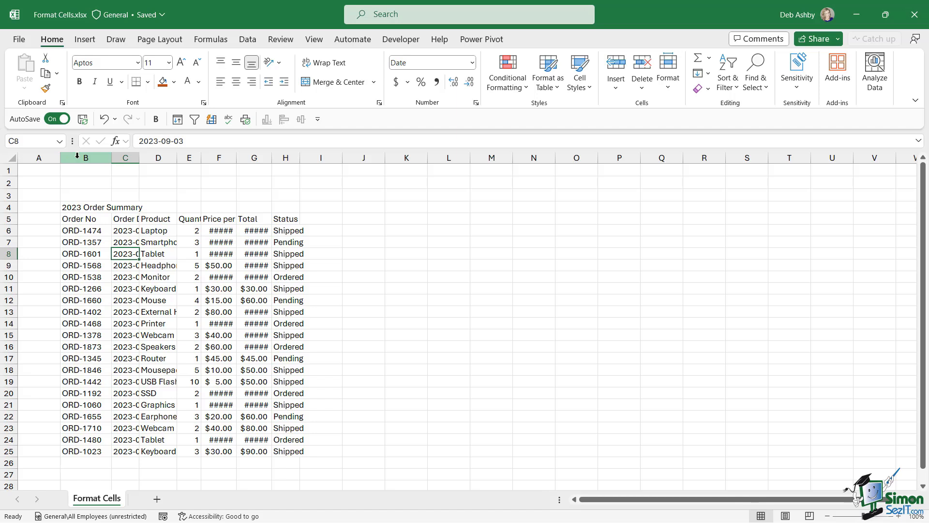
Step: Autofit the widths of columns B through H to their contents all at once
drag(77, 155, 285, 159)
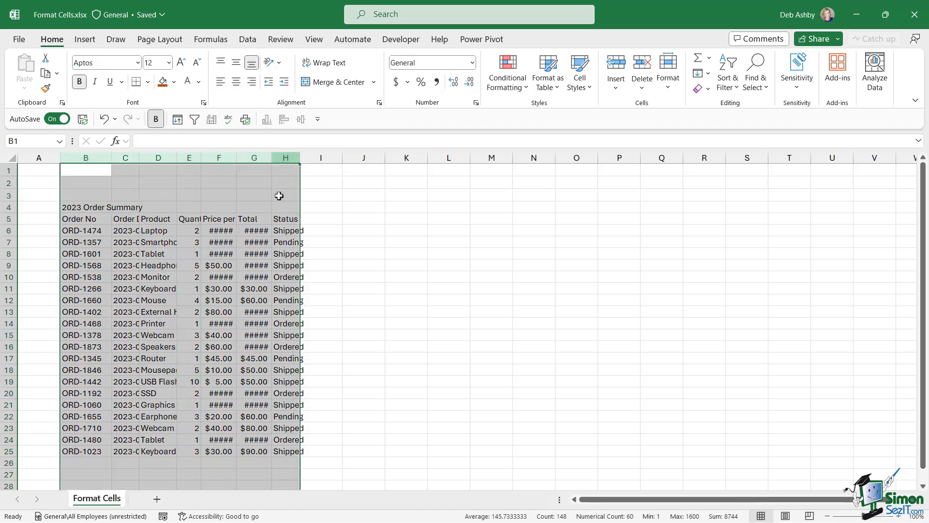
double_click(200, 158)
click(281, 277)
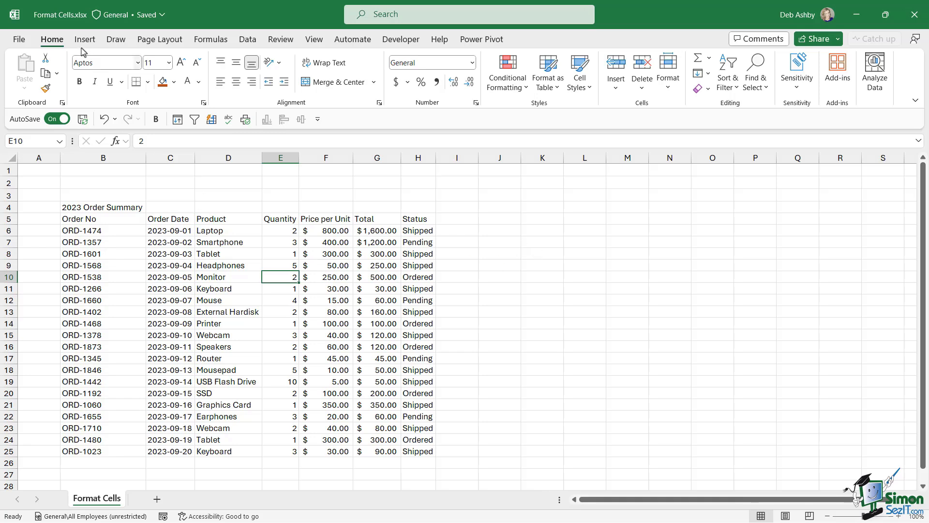
Step: Undo the column autofit and refit columns B through H with the AutoFit Column Width command
click(670, 86)
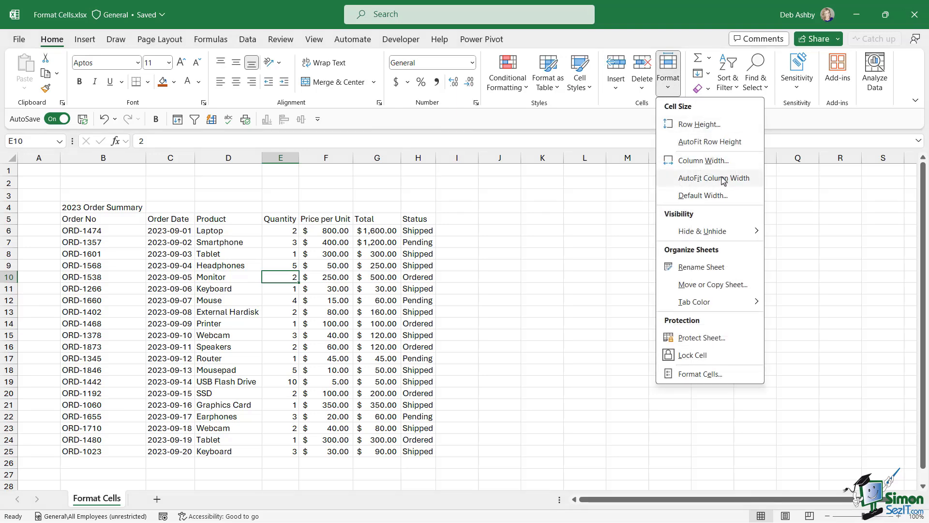
click(327, 248)
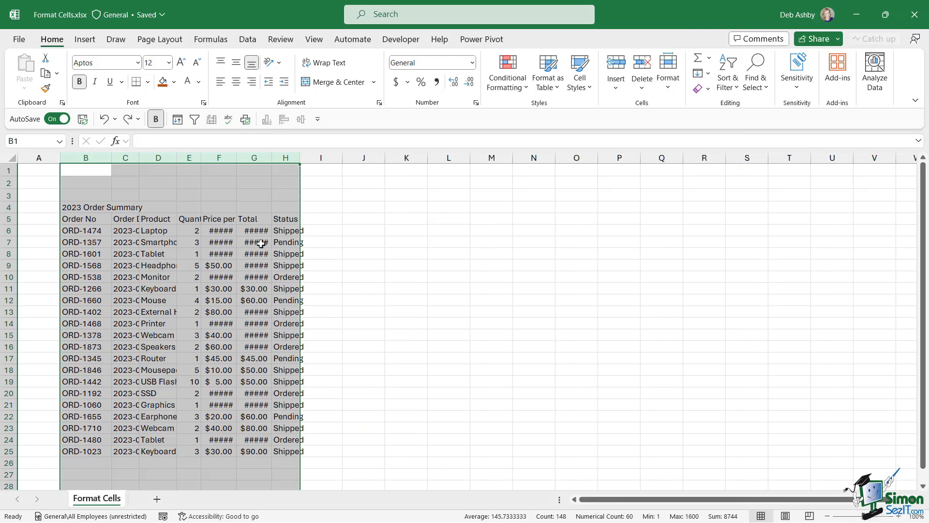
click(668, 72)
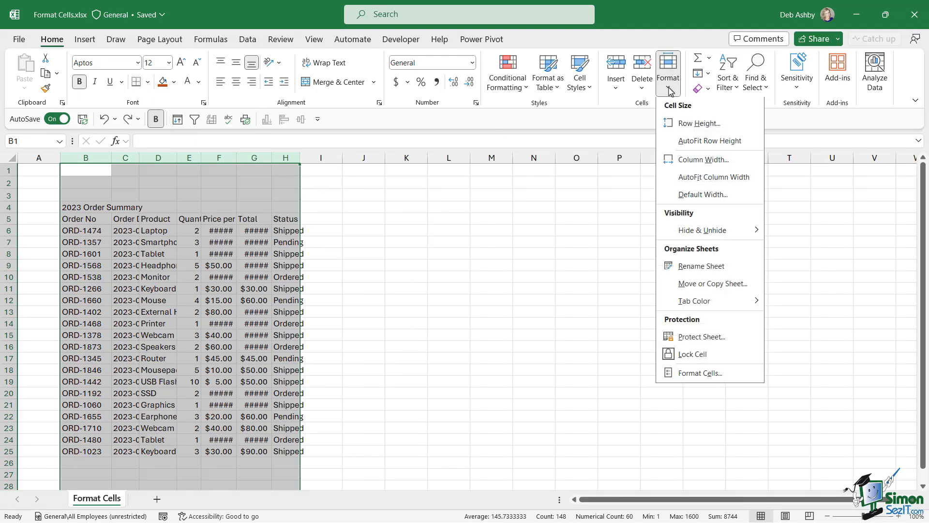
click(697, 186)
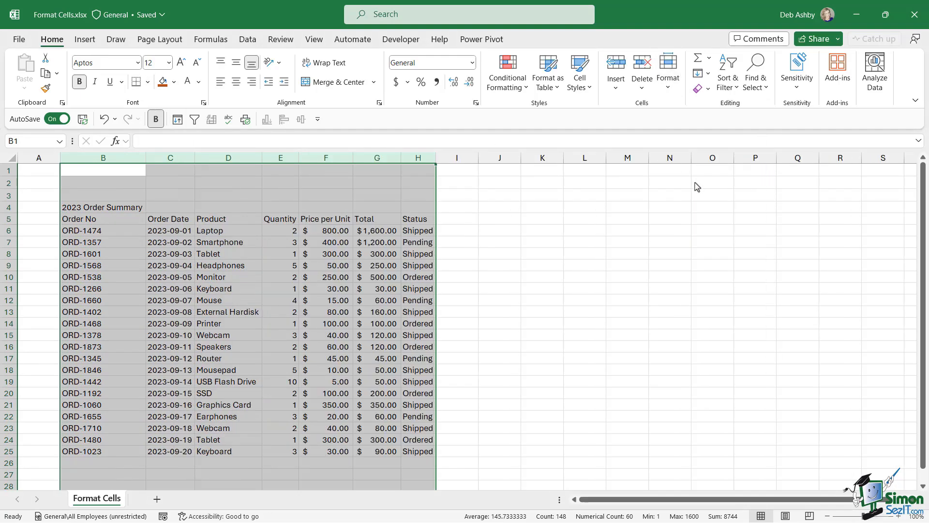
click(292, 303)
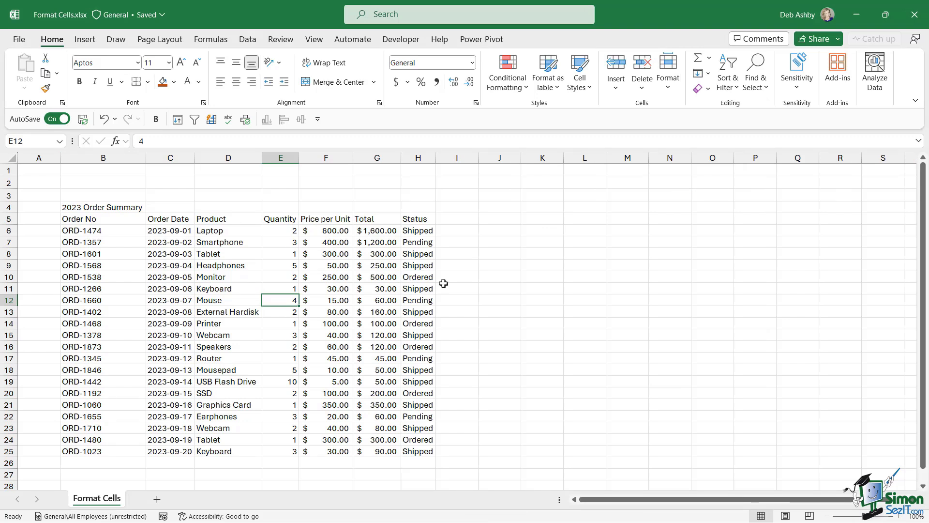
Step: Make the column headings in B5:H5 bold
key(Down)
key(Down)
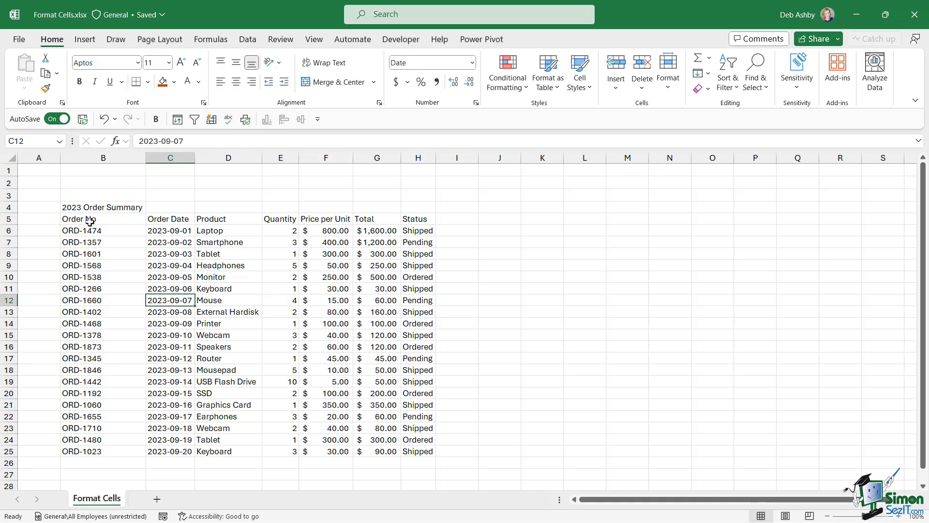
drag(89, 219, 409, 219)
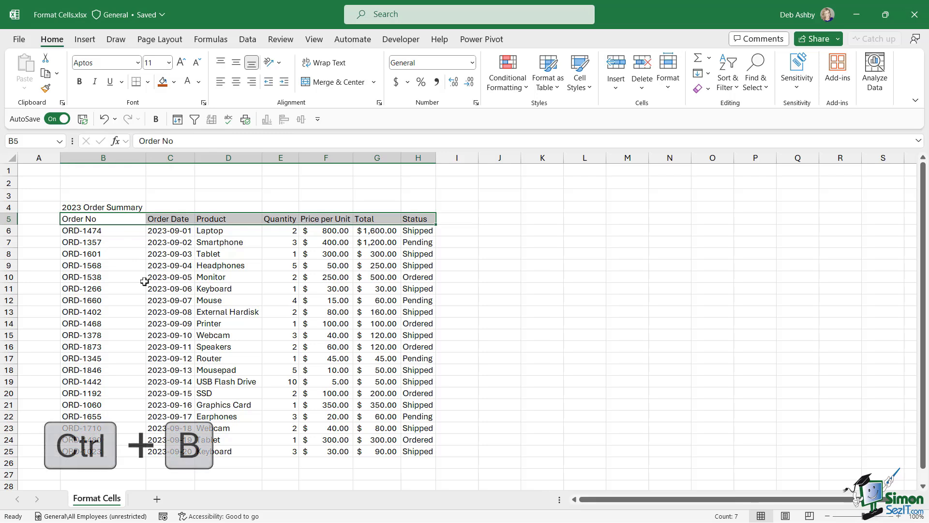
key(ctrl+b)
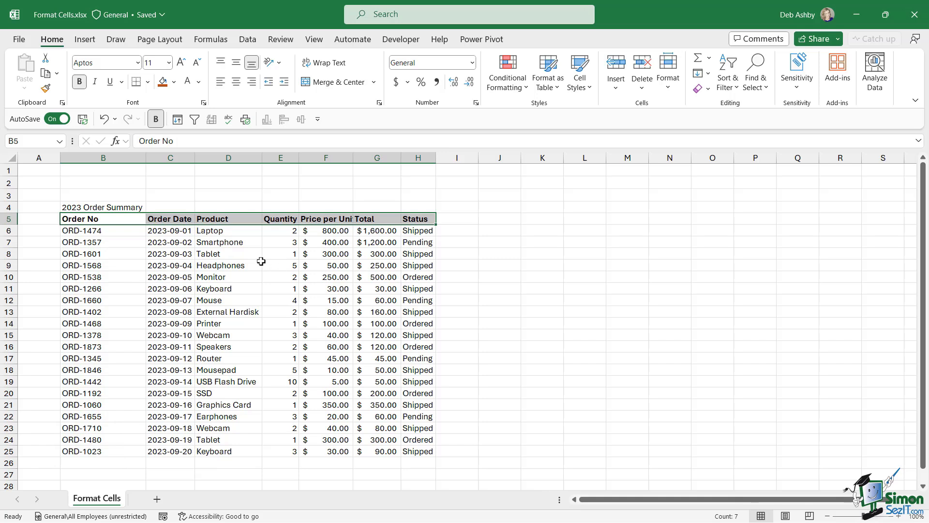
Step: Widen column F slightly so the bold Price per Unit heading fits
click(338, 157)
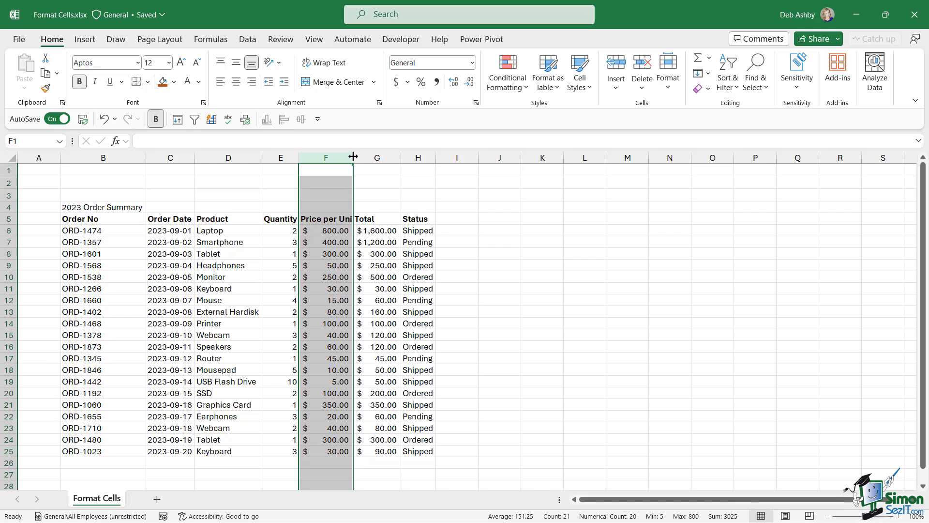
drag(353, 157, 358, 156)
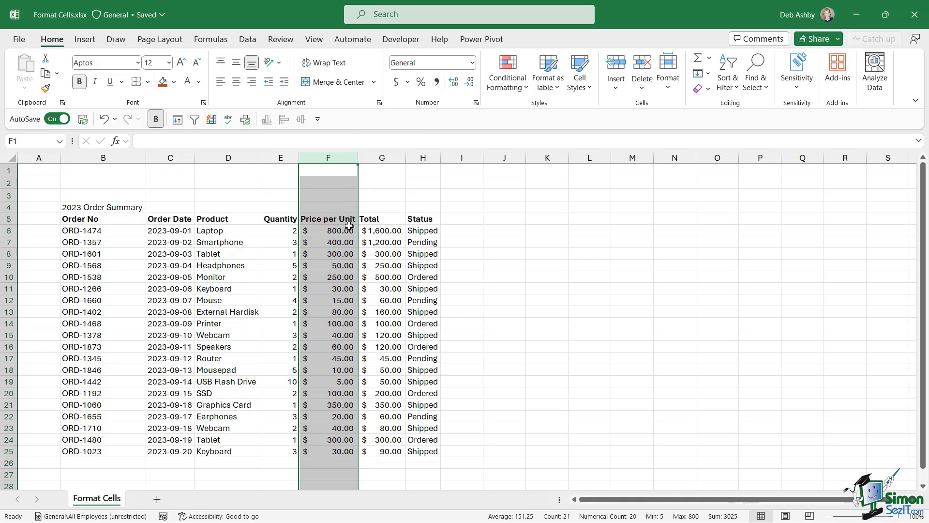
click(384, 250)
Step: Select the heading cells from Order No through Status in row 5
click(119, 222)
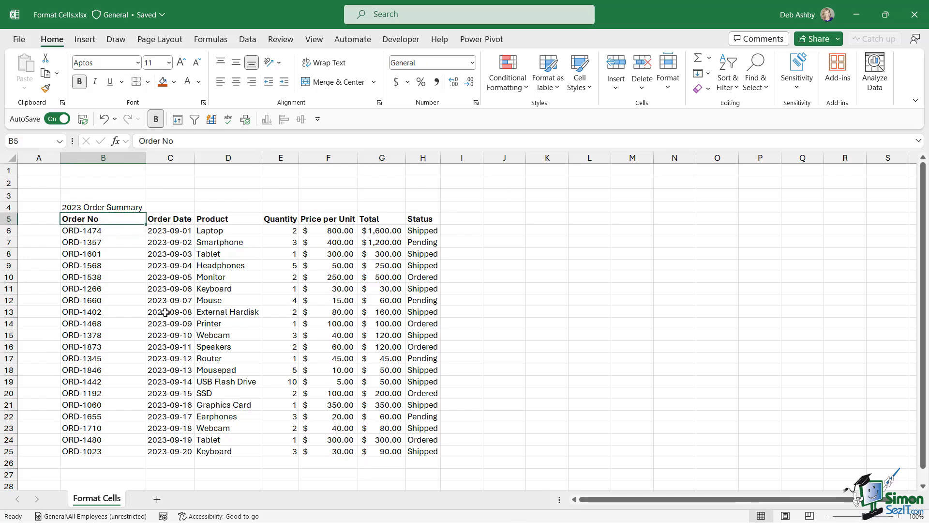
key(ctrl+shift+Right)
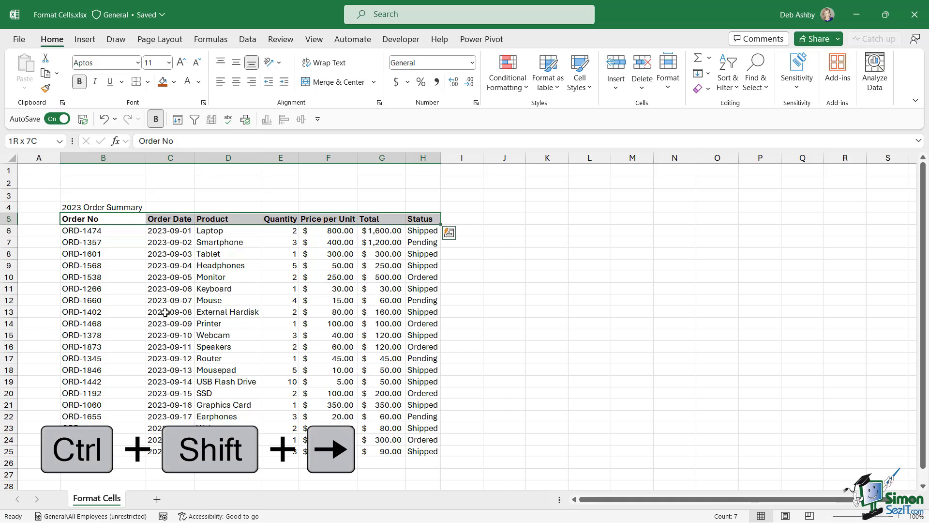
click(174, 82)
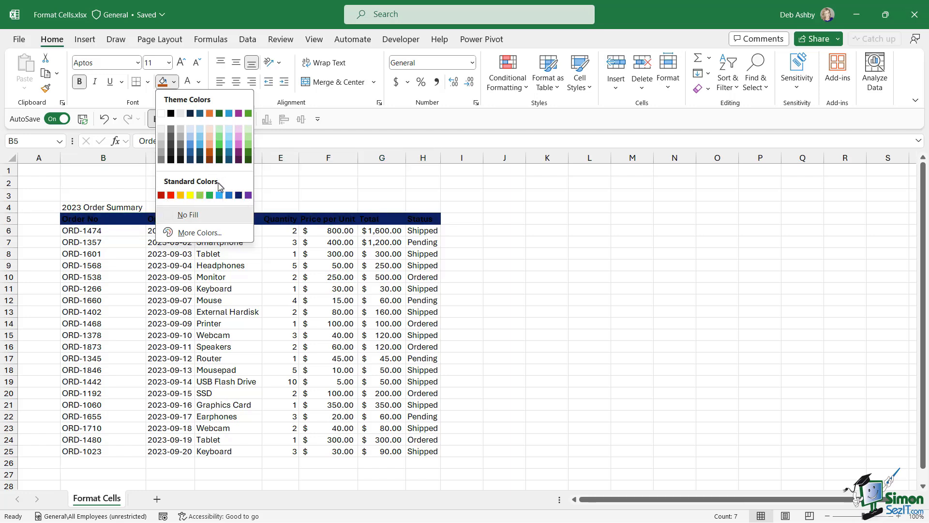
click(198, 232)
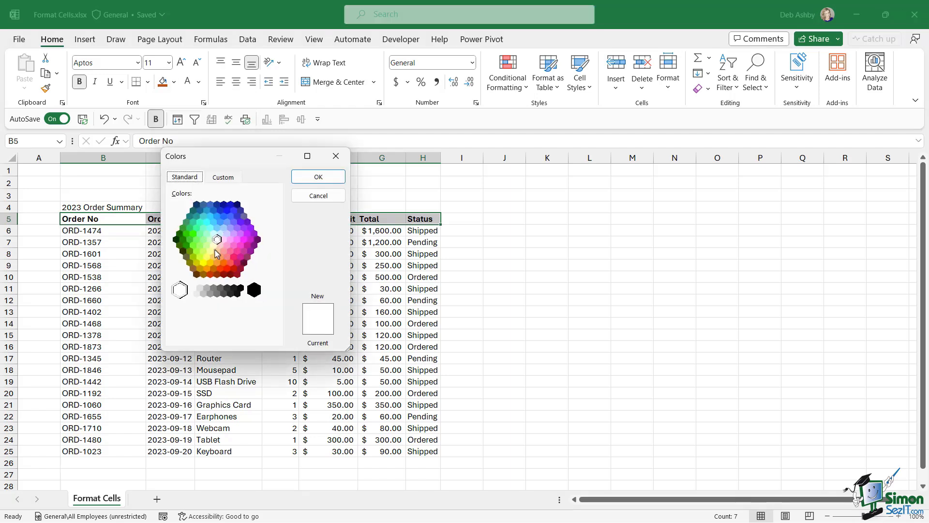
click(229, 181)
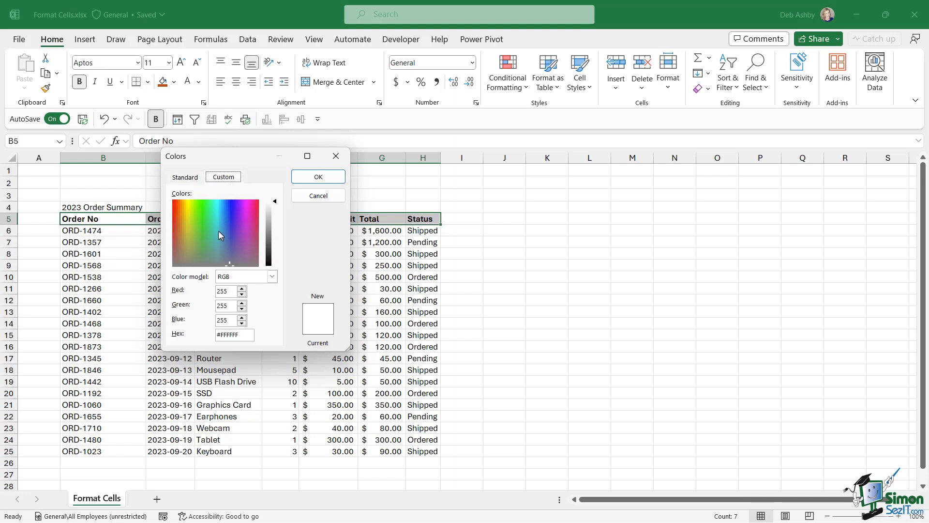
click(235, 215)
click(275, 203)
mouse_move(276, 215)
mouse_down()
mouse_move(275, 237)
mouse_move(274, 219)
mouse_up()
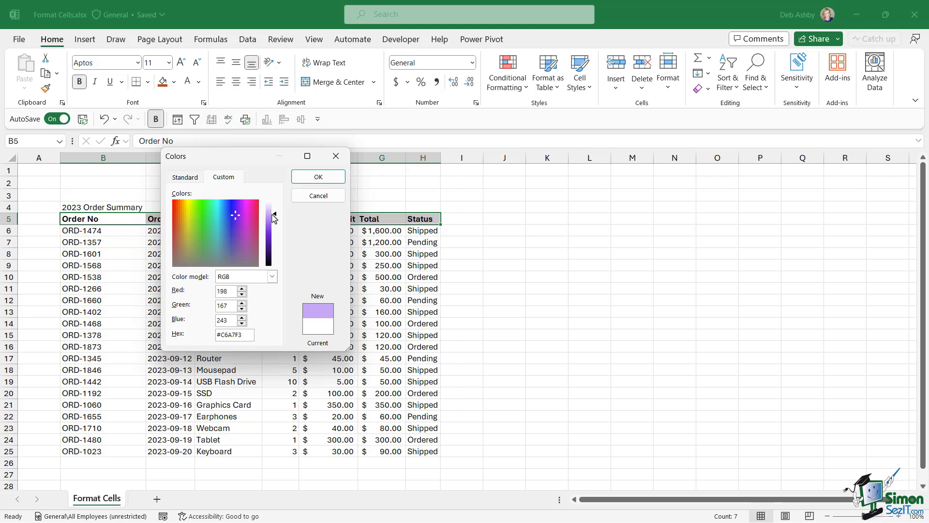
drag(249, 335, 206, 336)
click(325, 197)
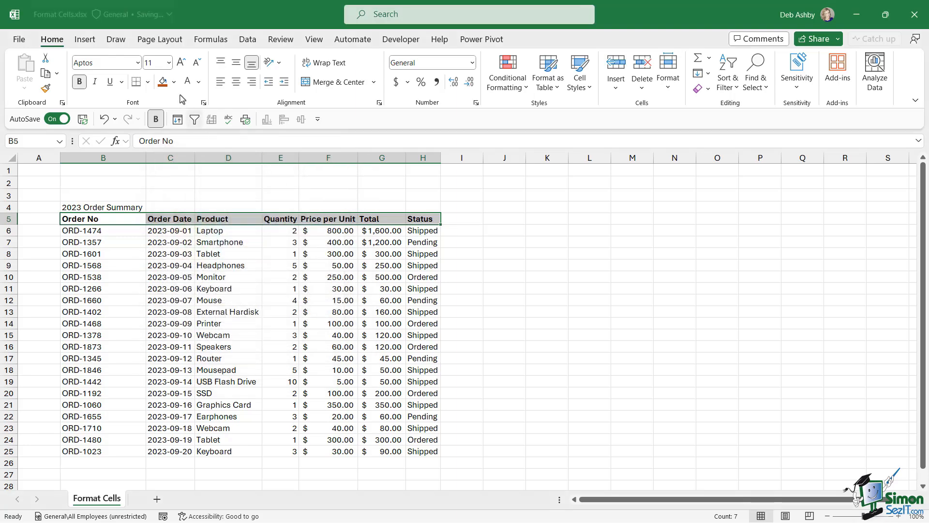
Step: Fill the heading cells B5:H5 with the base purple theme color
click(174, 82)
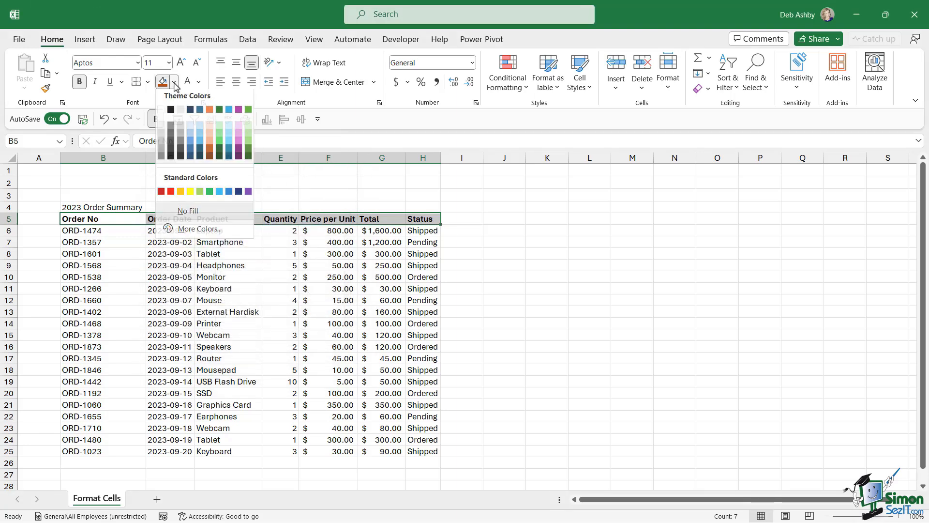
click(239, 113)
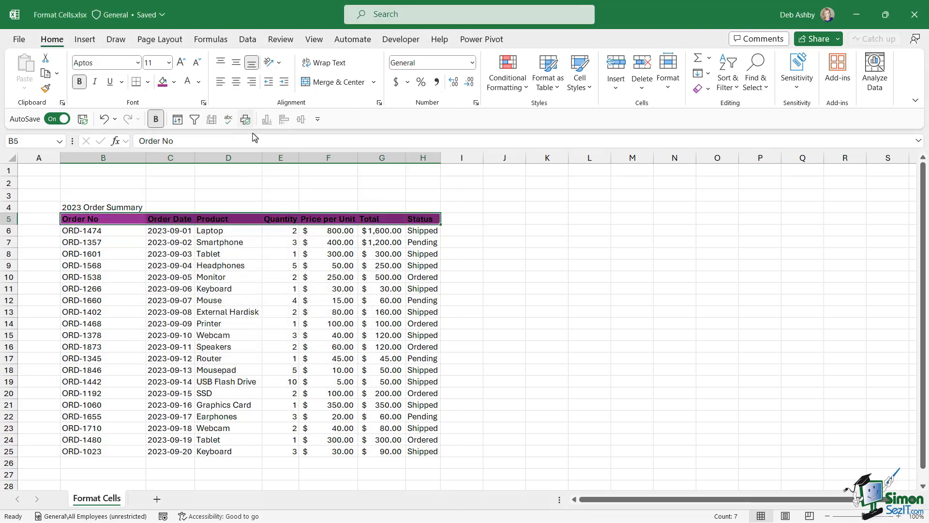
click(241, 288)
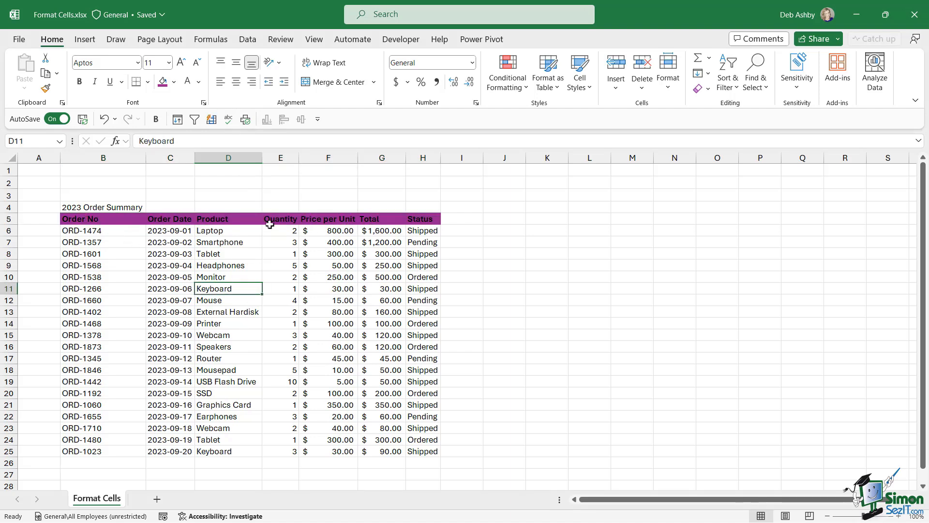
Step: Set the font color of the headings in B5:H5 to white
click(82, 220)
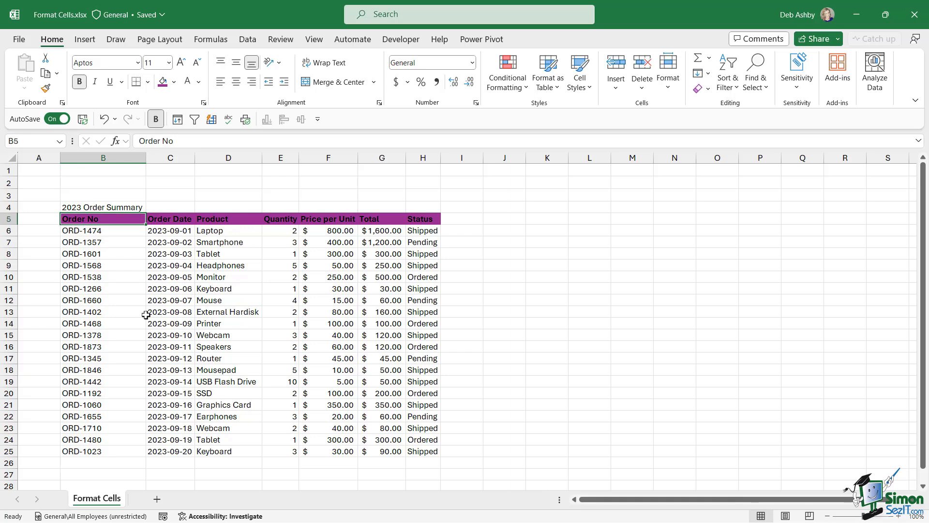
key(ctrl+shift+Right)
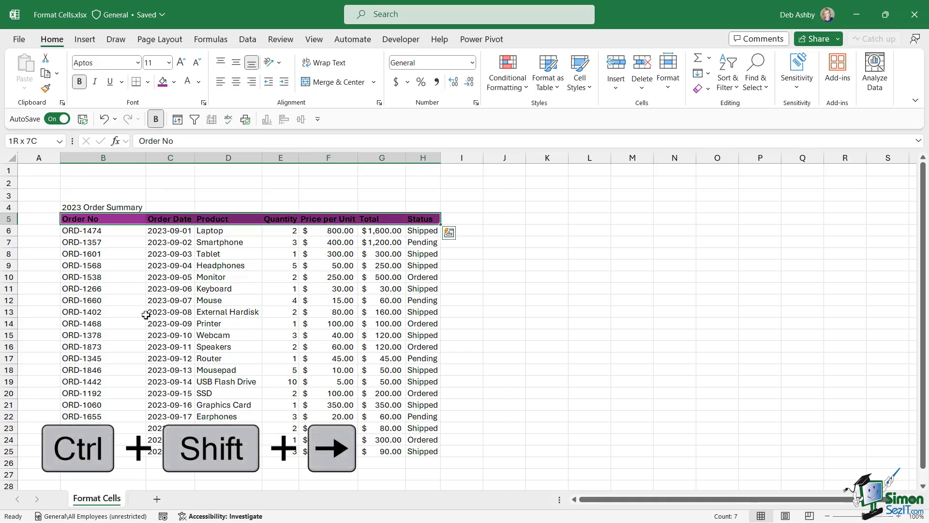
click(200, 84)
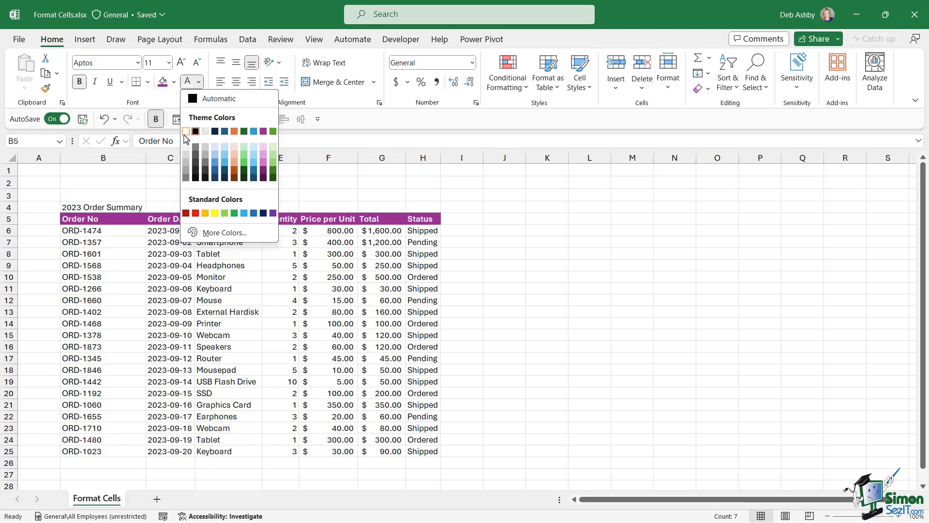
click(185, 132)
click(275, 312)
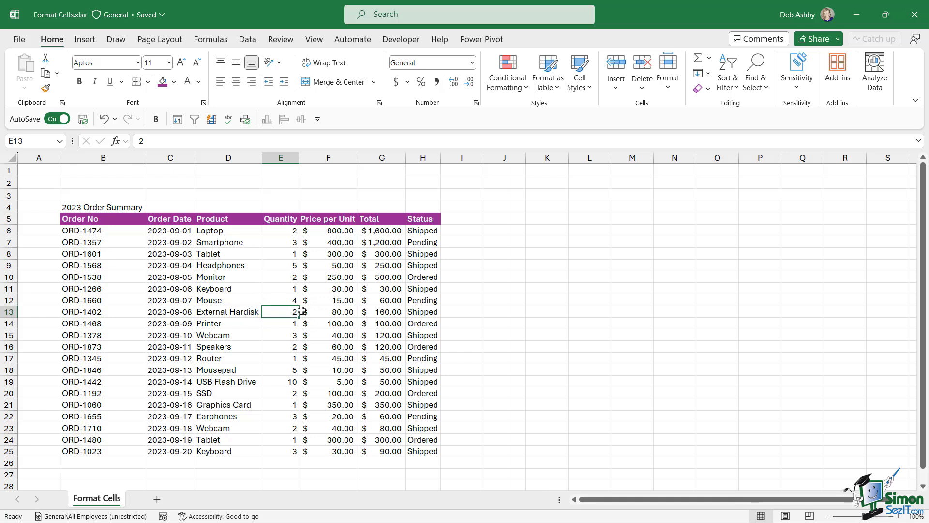
Step: Make row 4 about three times as tall and align the title in B4 to the middle, then to the top
click(67, 208)
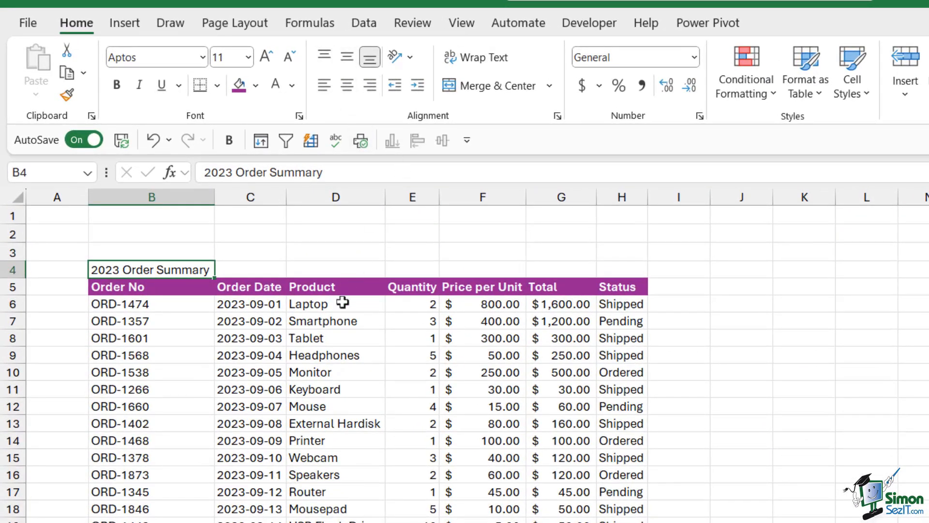
drag(17, 278, 20, 317)
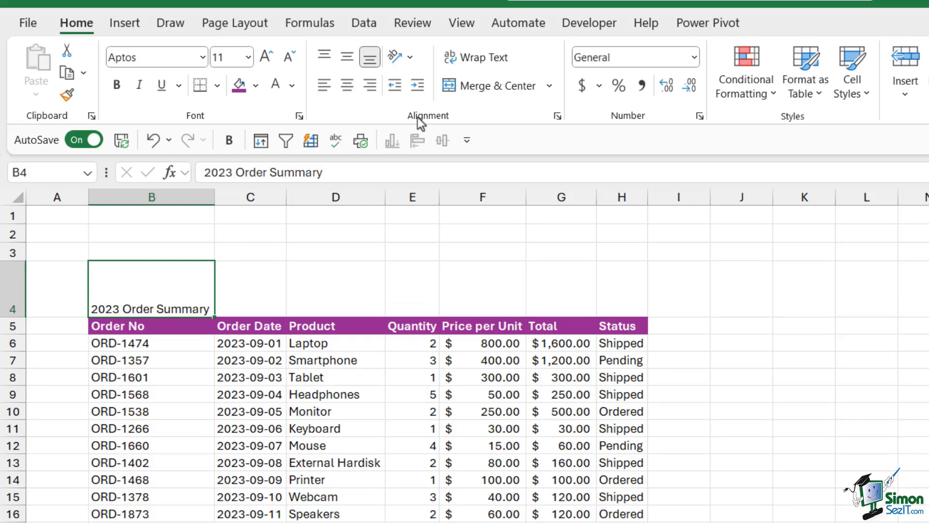
click(348, 65)
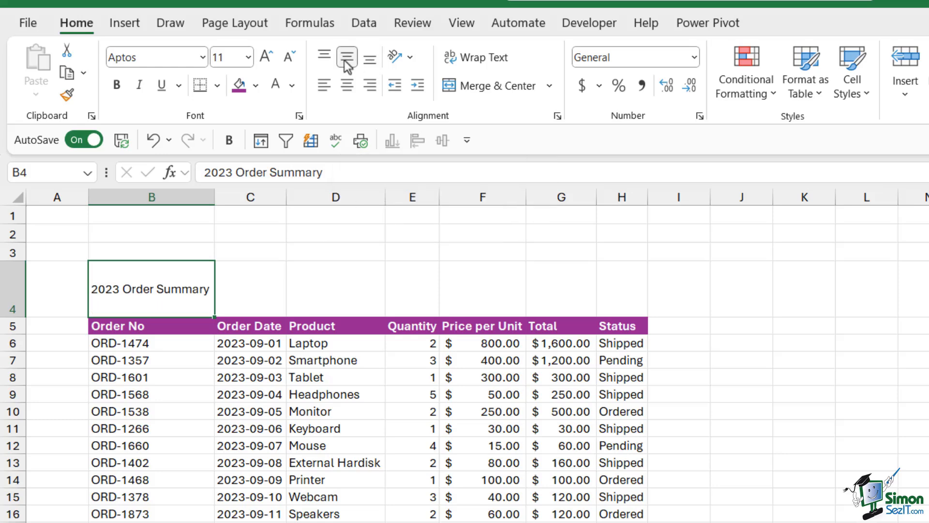
click(326, 58)
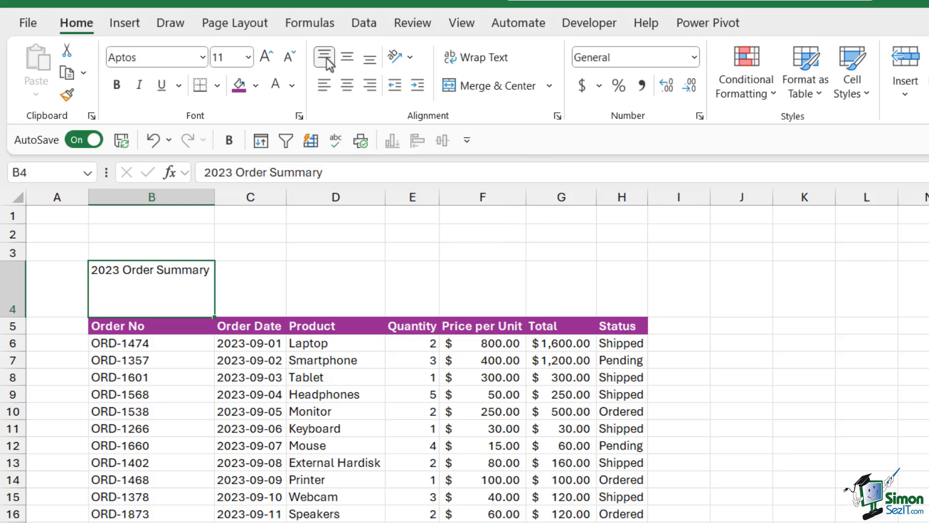
Step: Widen column B to nearly double its width and center the 2023 Order Summary title horizontally in B4
click(325, 85)
drag(214, 197, 316, 216)
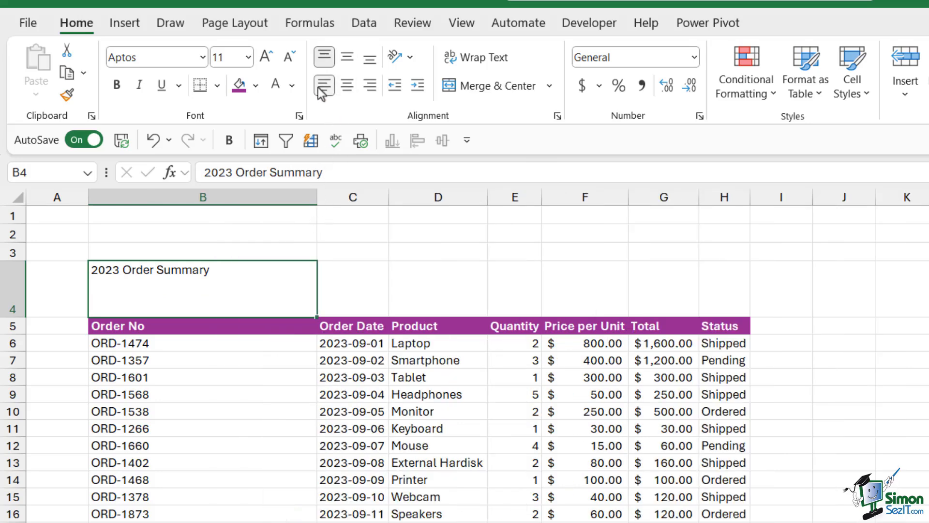
click(347, 90)
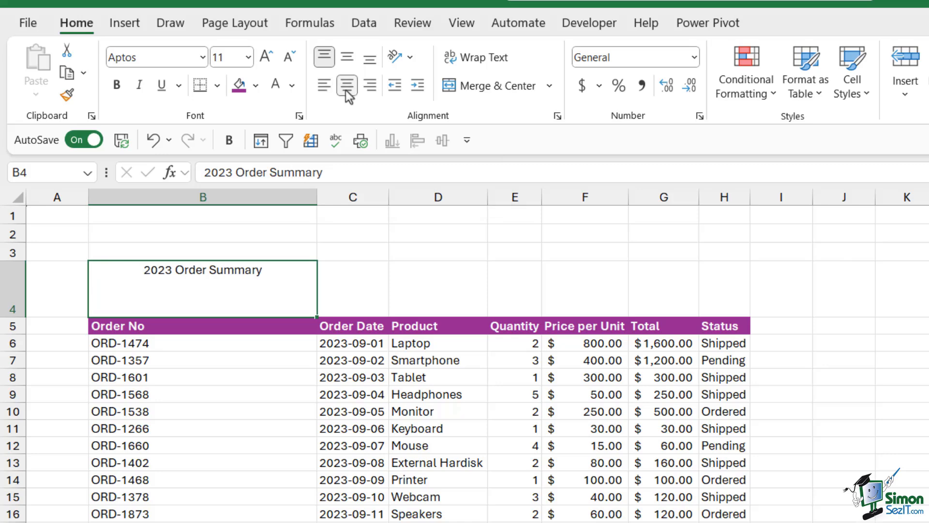
Step: Try right alignment for the title in B4, then center it both horizontally and vertically in the cell
click(369, 90)
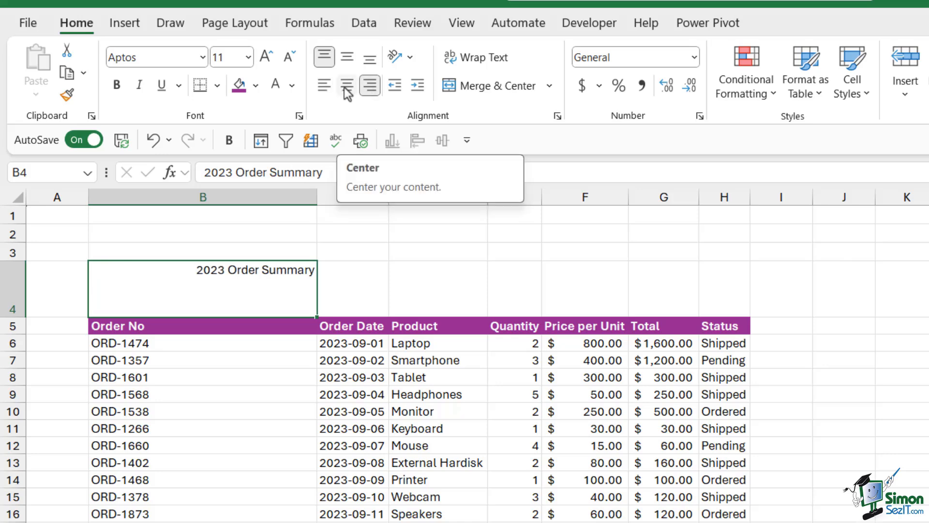
click(345, 90)
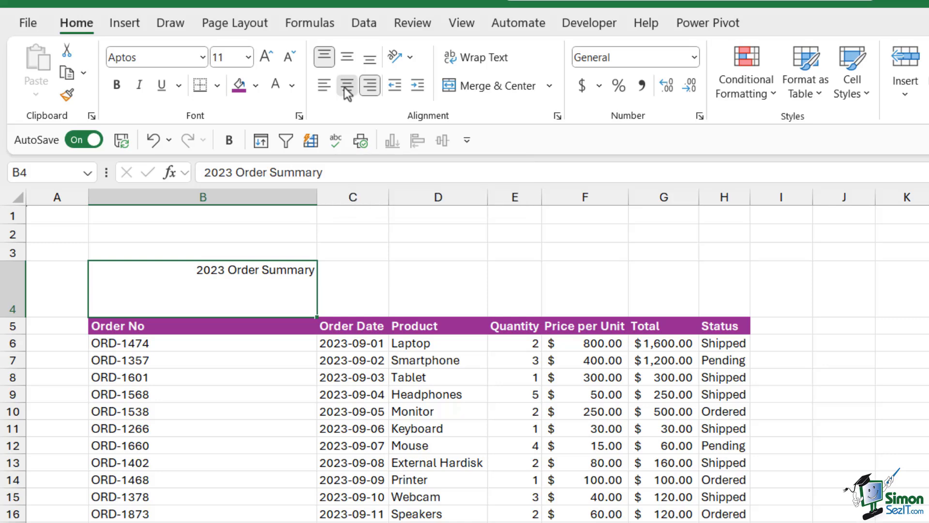
click(347, 58)
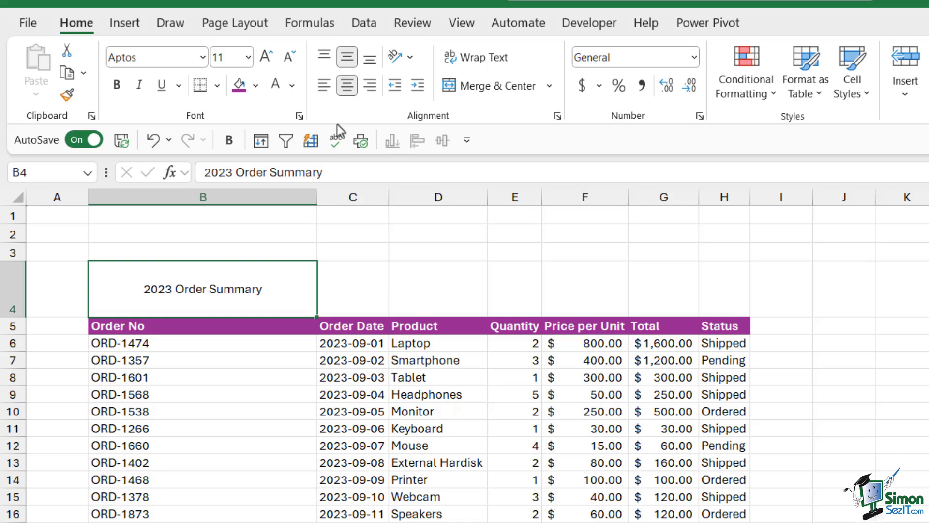
Step: Align the title in B4 to the left and bottom, and autofit the height of row 4
click(323, 86)
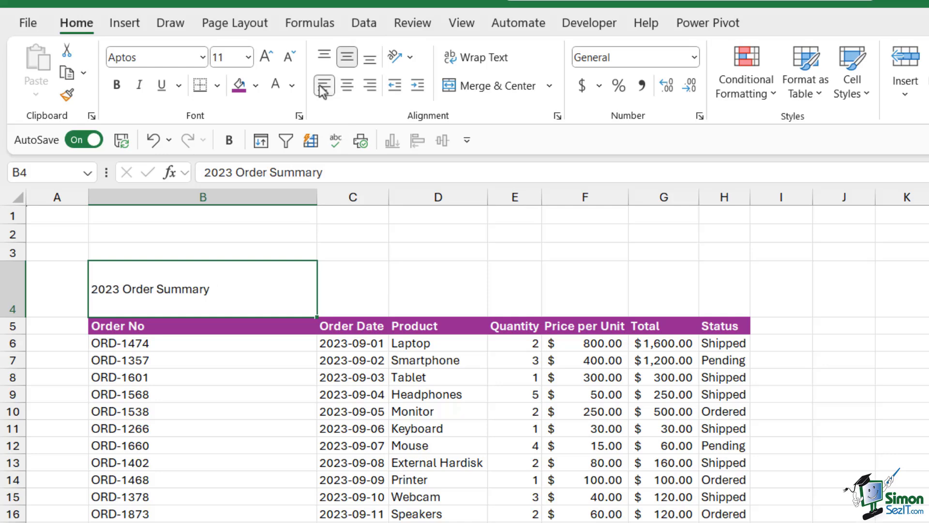
click(369, 60)
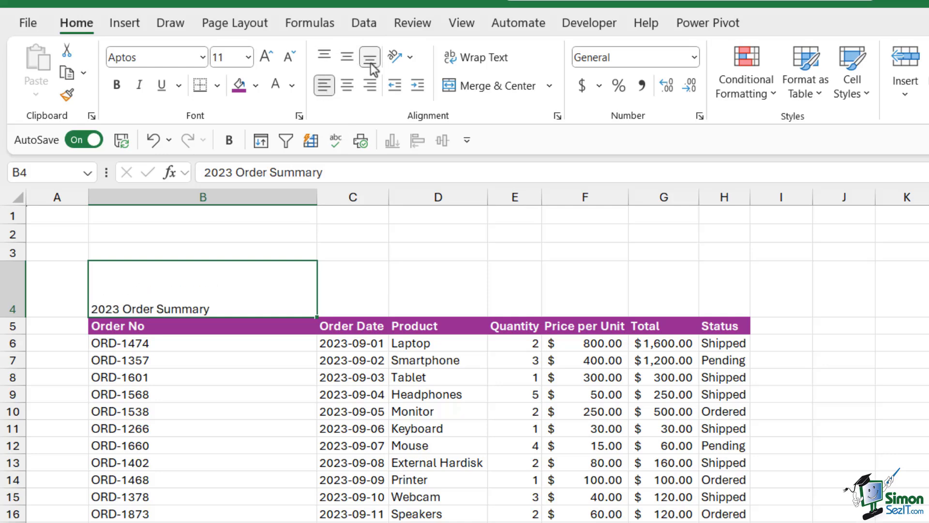
double_click(13, 316)
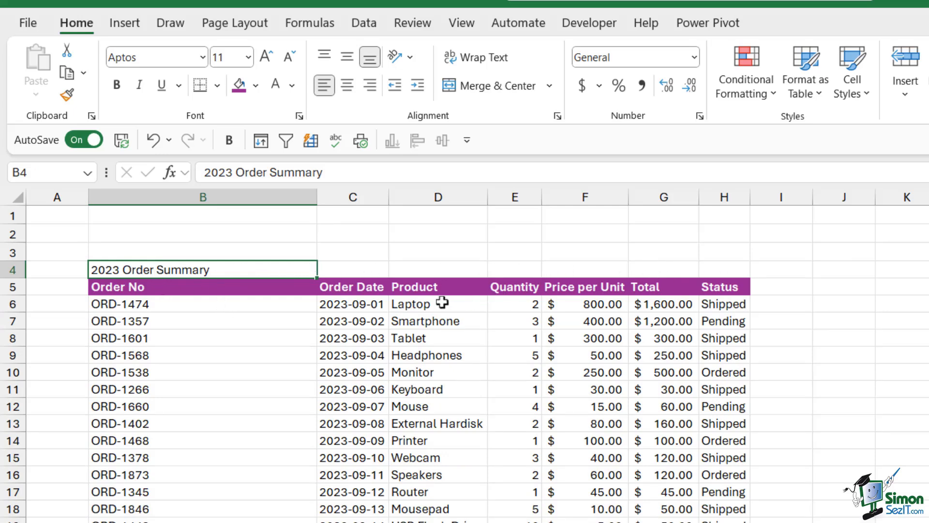
click(211, 372)
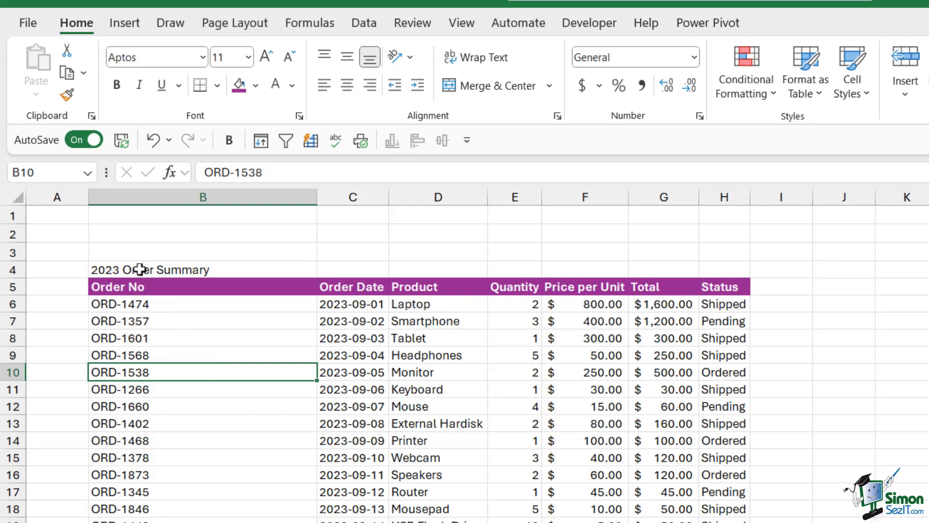
Step: Merge and center the 2023 Order Summary title across cells B4:H4
click(232, 272)
drag(232, 272, 717, 270)
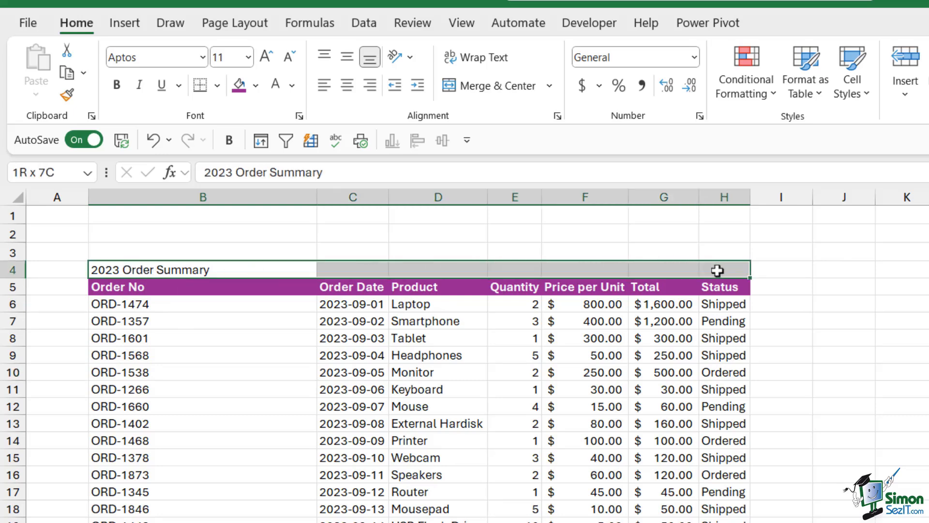
click(347, 90)
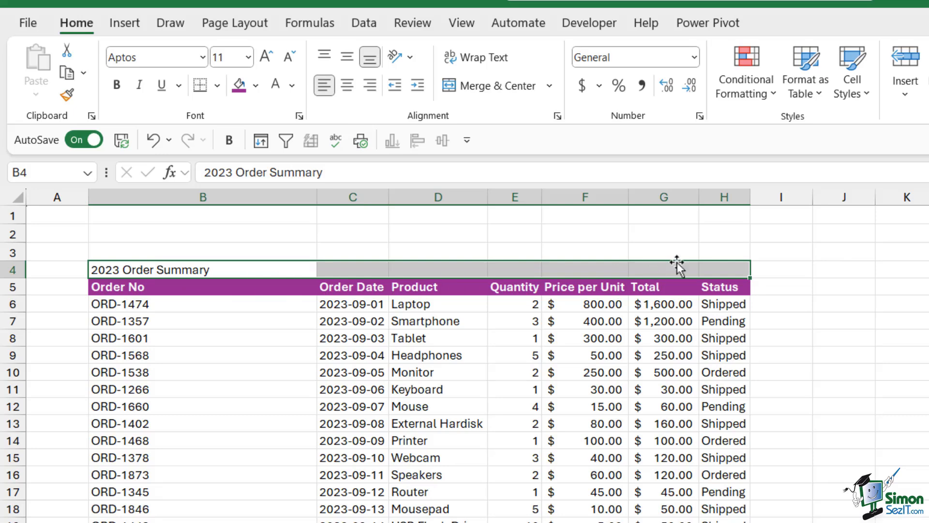
click(490, 94)
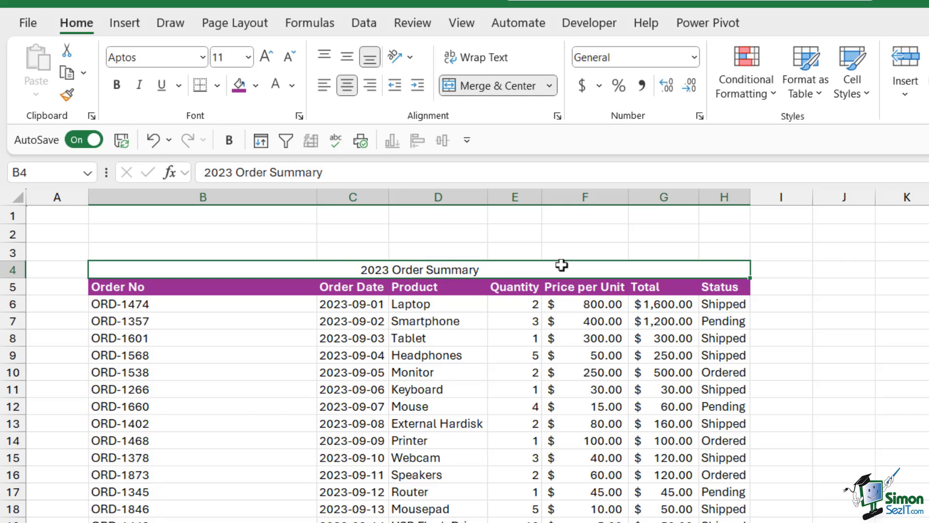
click(447, 409)
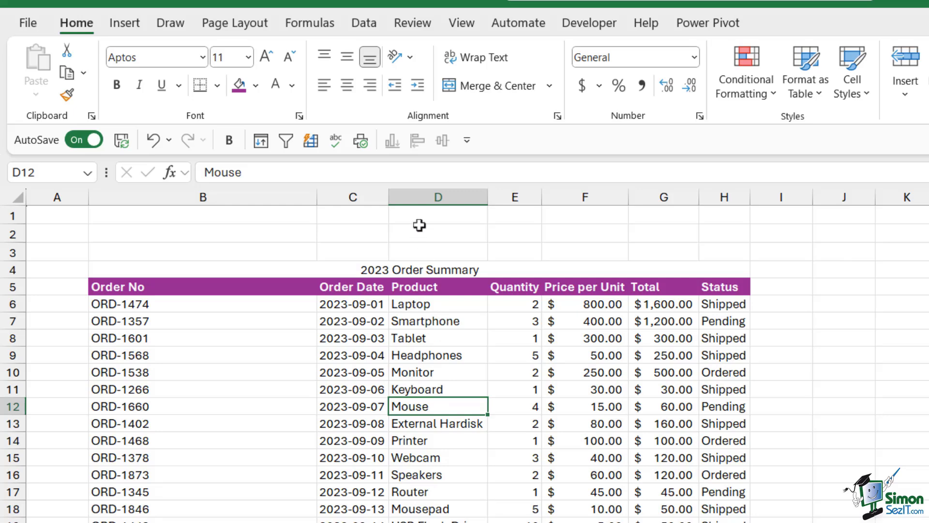
Step: Try selecting column D cells from D1 down through the merged title row, and undo the merge of B4:H4
click(446, 211)
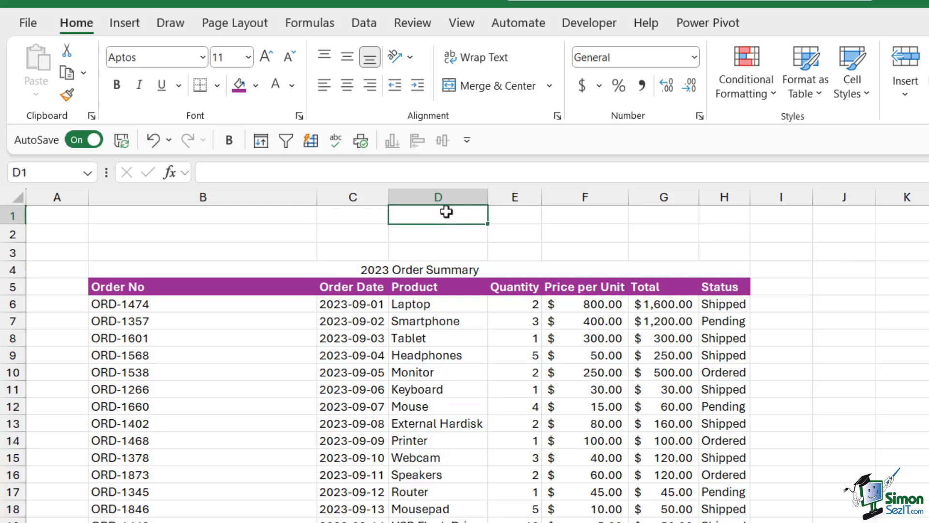
drag(446, 212, 447, 265)
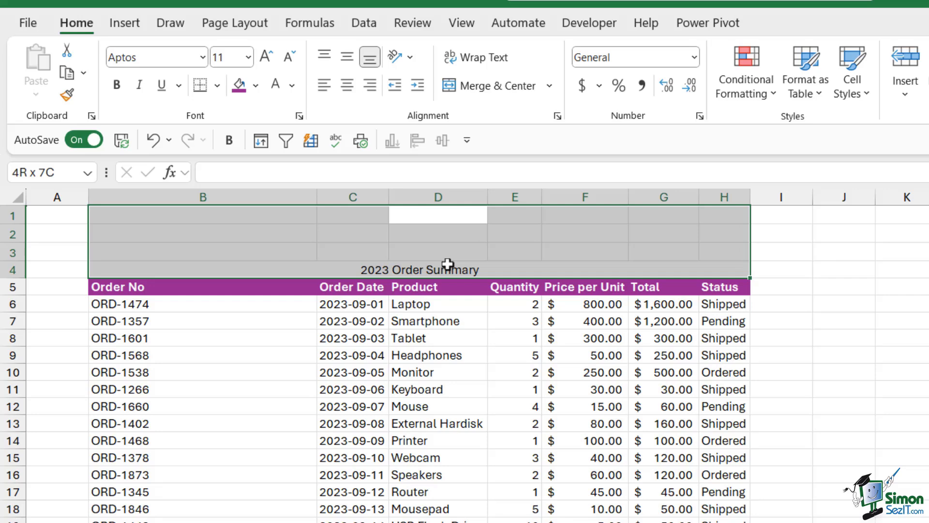
drag(447, 264, 446, 477)
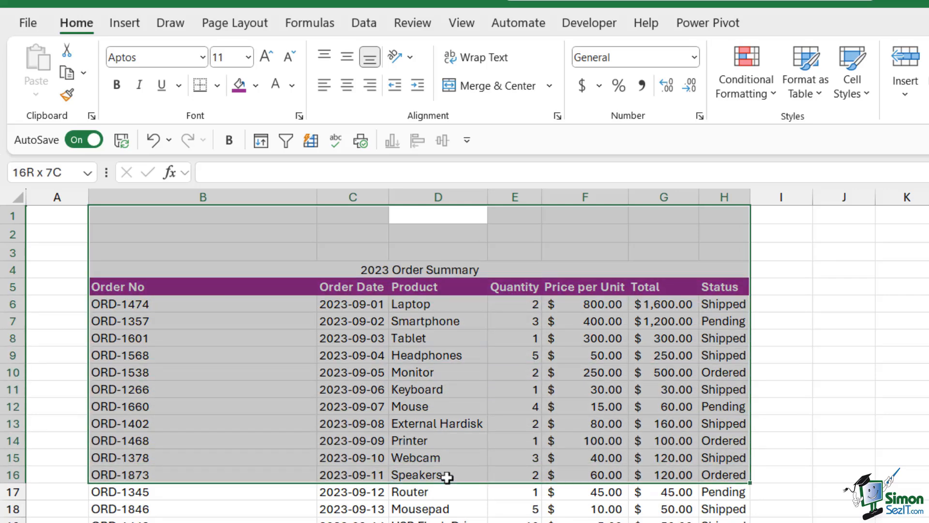
drag(446, 476, 453, 257)
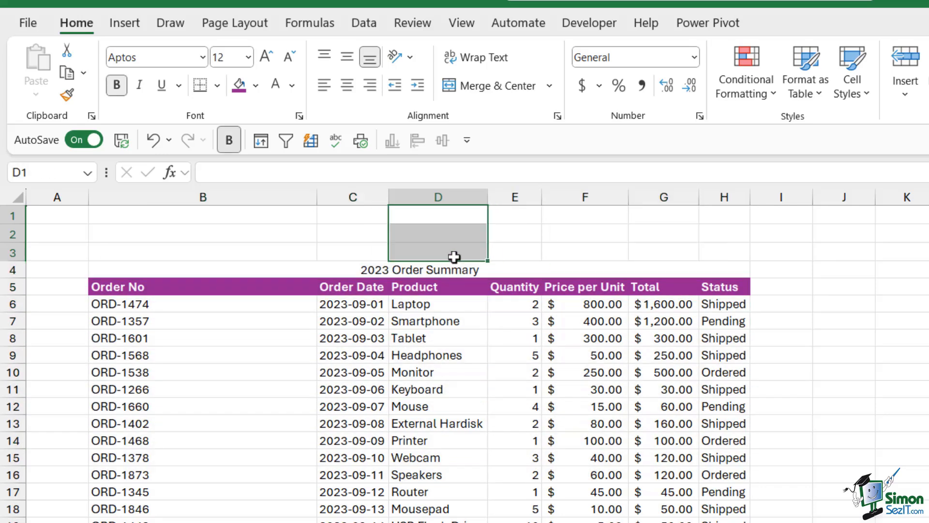
click(413, 271)
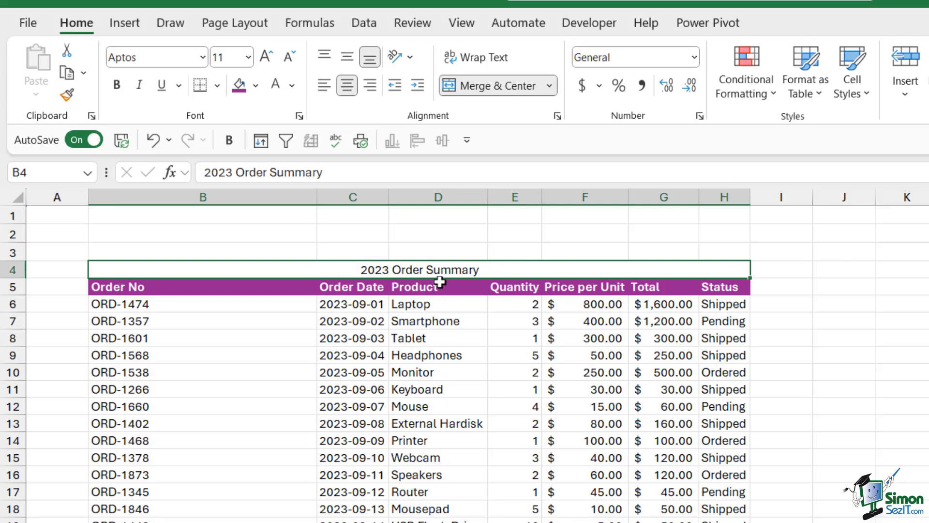
key(ctrl+z)
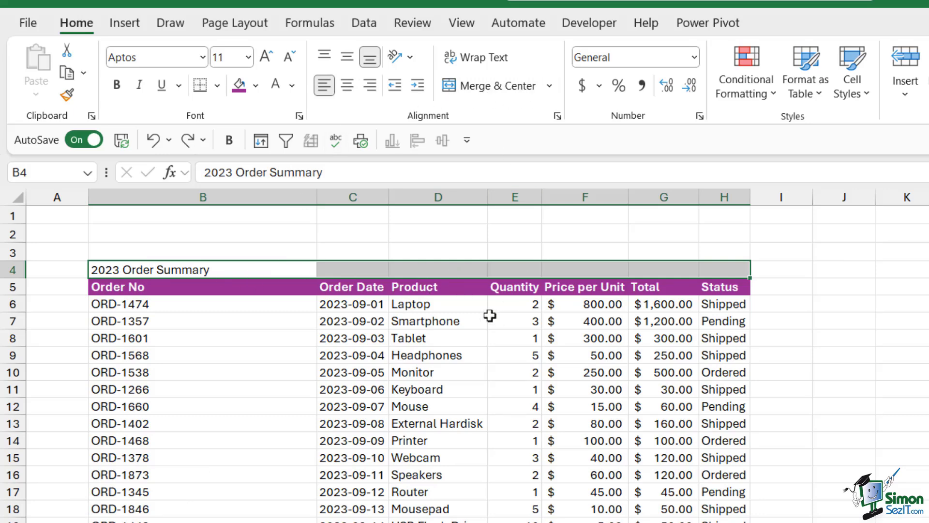
Step: Center the title over B4:H4 without merging by setting the horizontal alignment to Center Across Selection
click(556, 117)
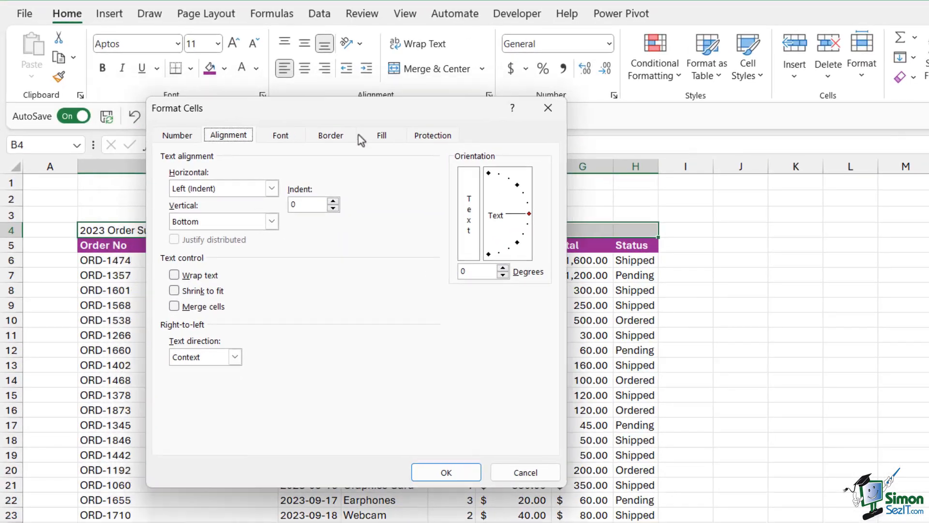
drag(245, 113, 552, 136)
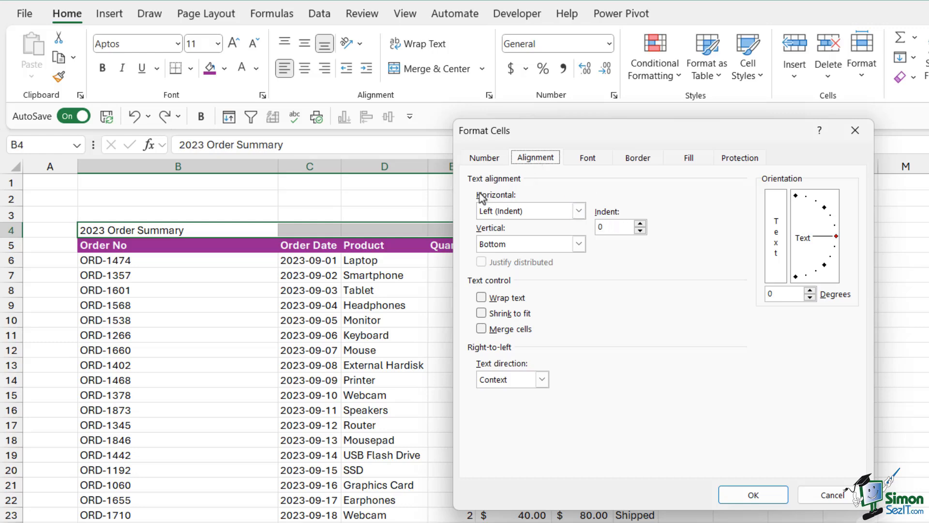
click(578, 211)
click(522, 289)
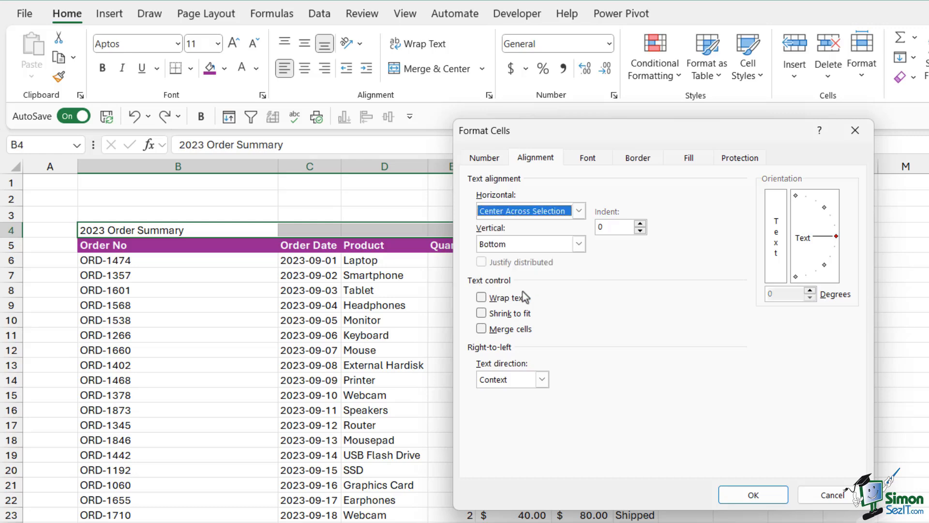
click(755, 495)
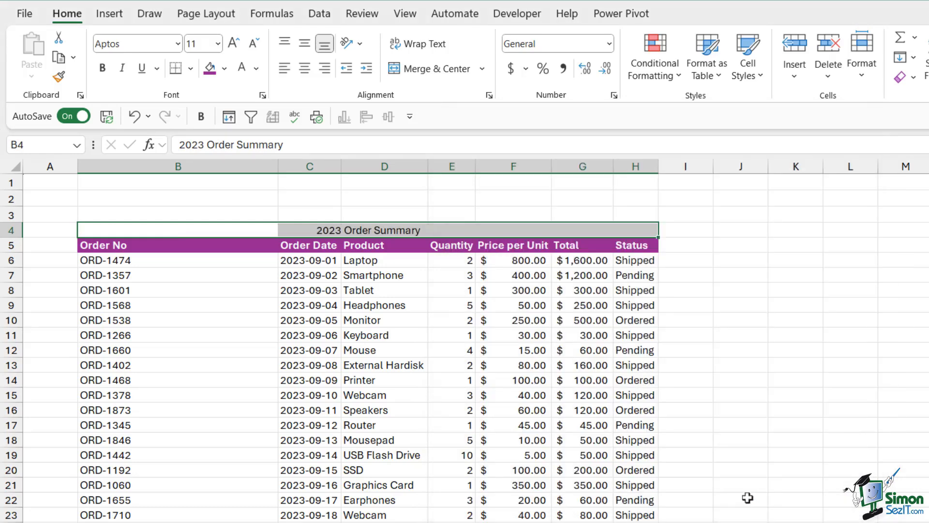
Step: Check single-column selection by selecting the column D cells from D1 down through the title row and the data
click(412, 290)
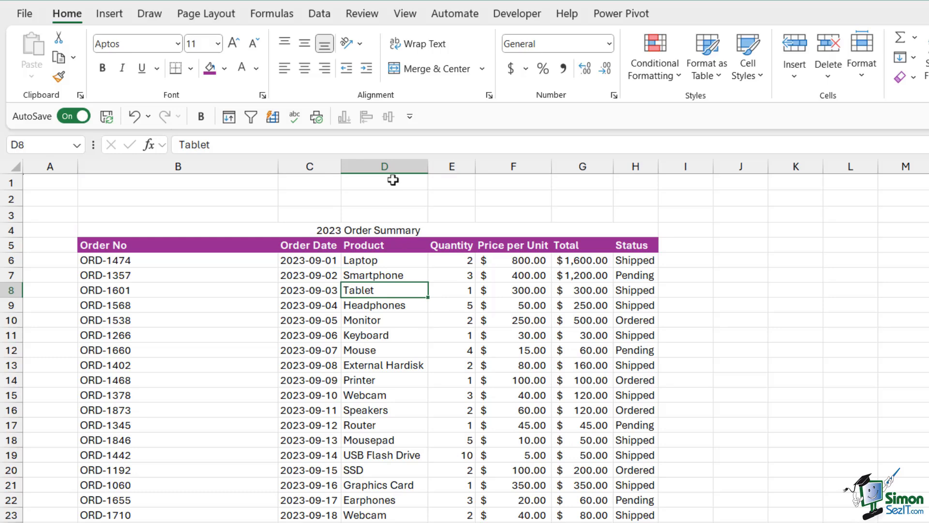
drag(393, 180, 390, 509)
key(ctrl+b)
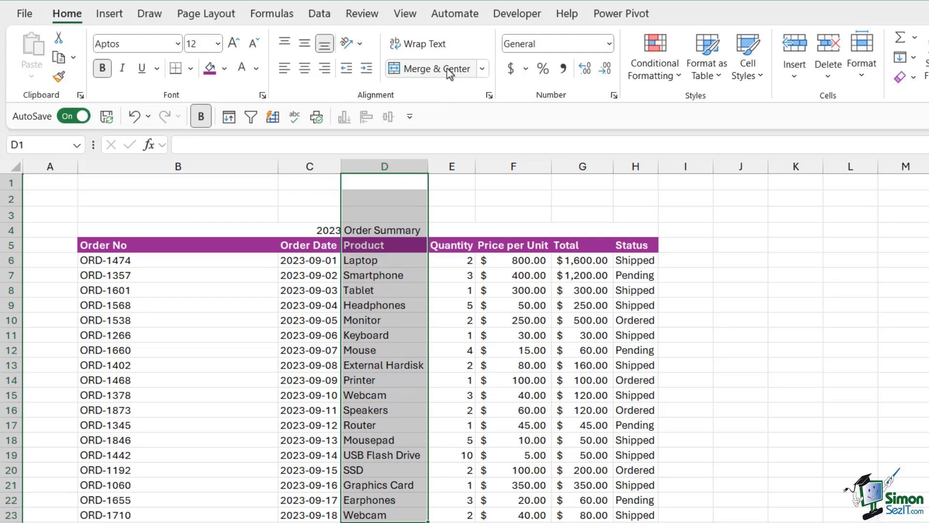
click(509, 307)
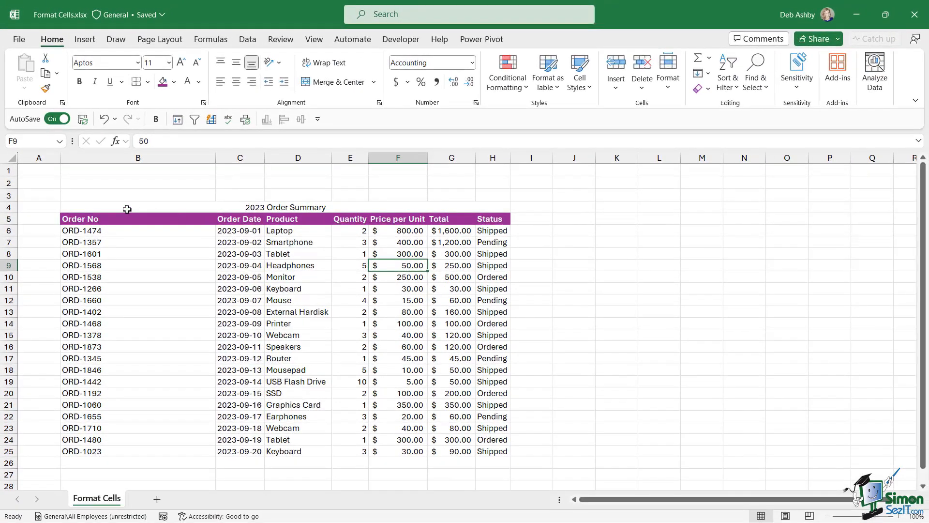
Step: Make the title row B4:H4 bold and fill it with the base light blue theme color
click(160, 230)
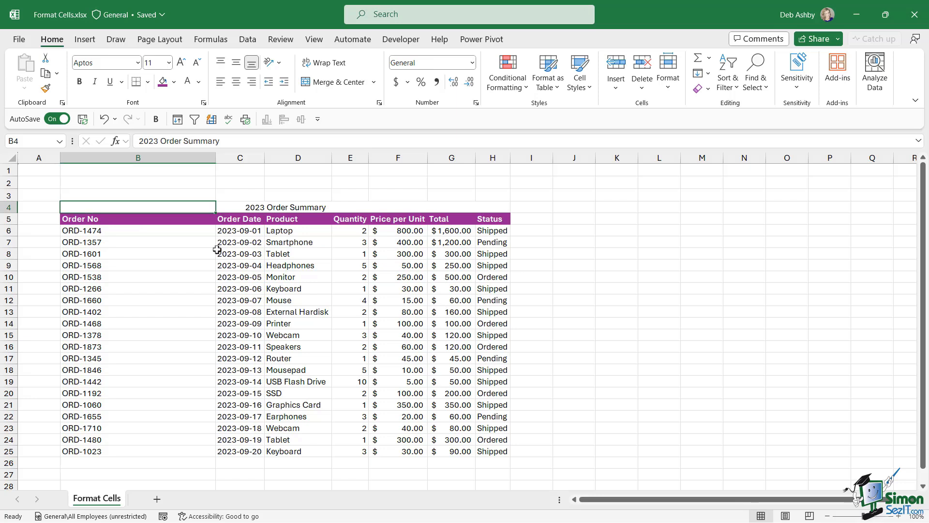
click(211, 333)
drag(148, 207, 491, 205)
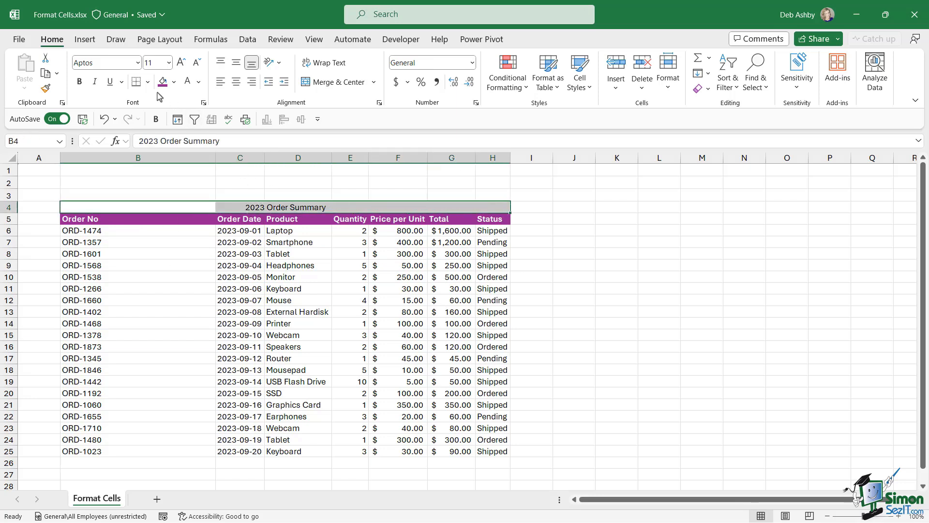
click(79, 81)
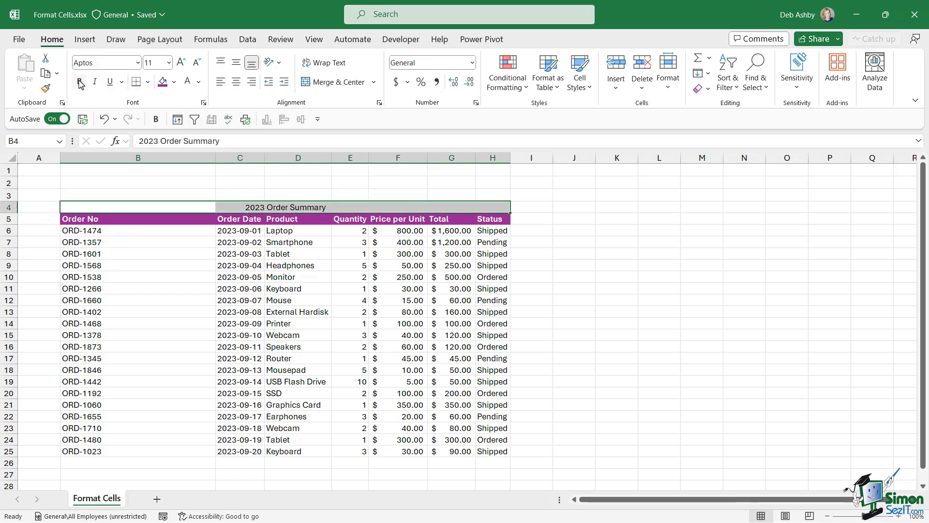
click(175, 83)
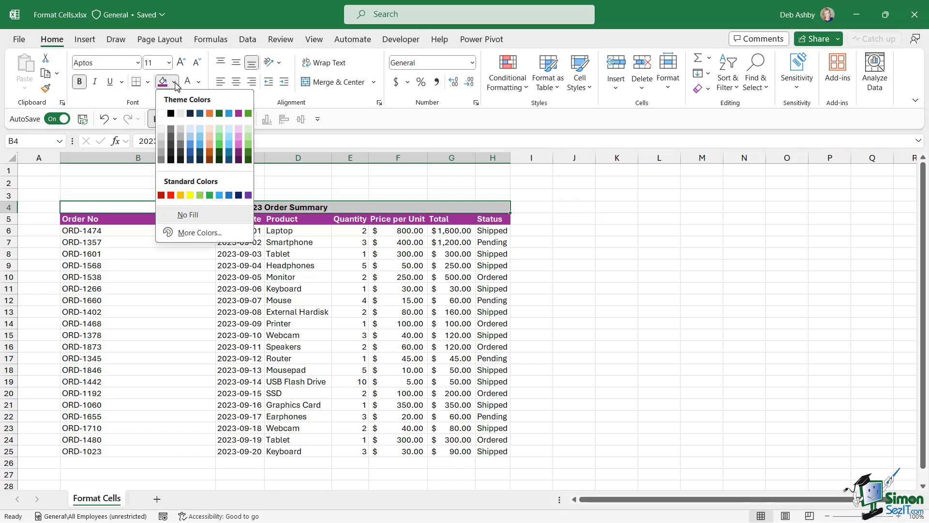
click(230, 115)
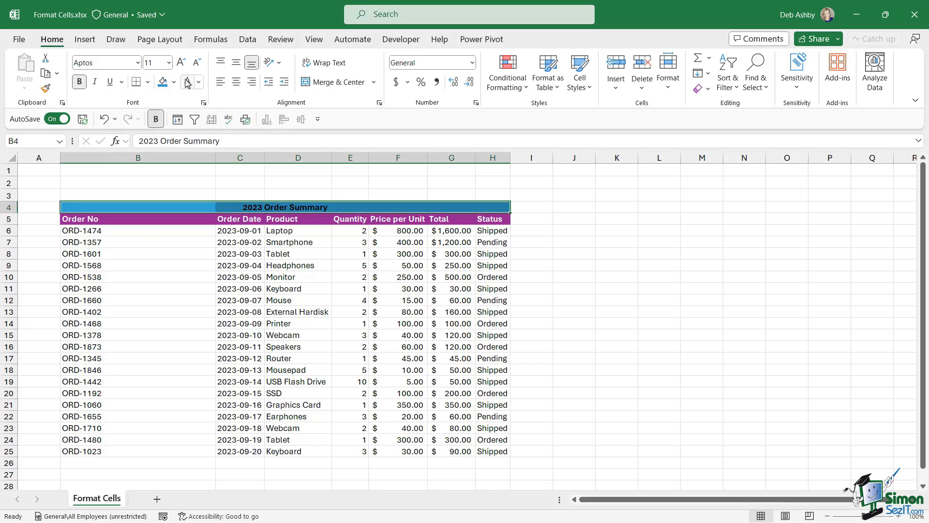
Step: Set the font color of the title in B4:H4 to white and increase its font size by two increments
click(292, 277)
drag(213, 206, 485, 207)
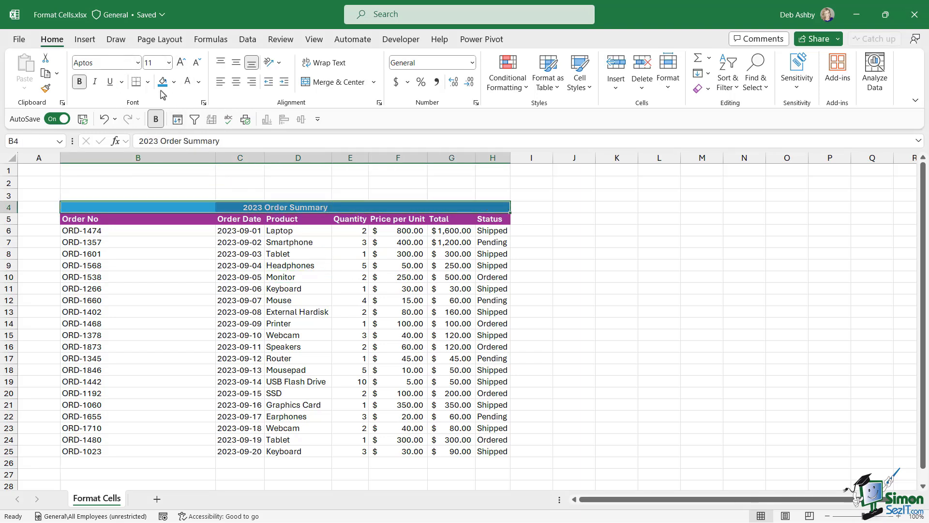
click(169, 64)
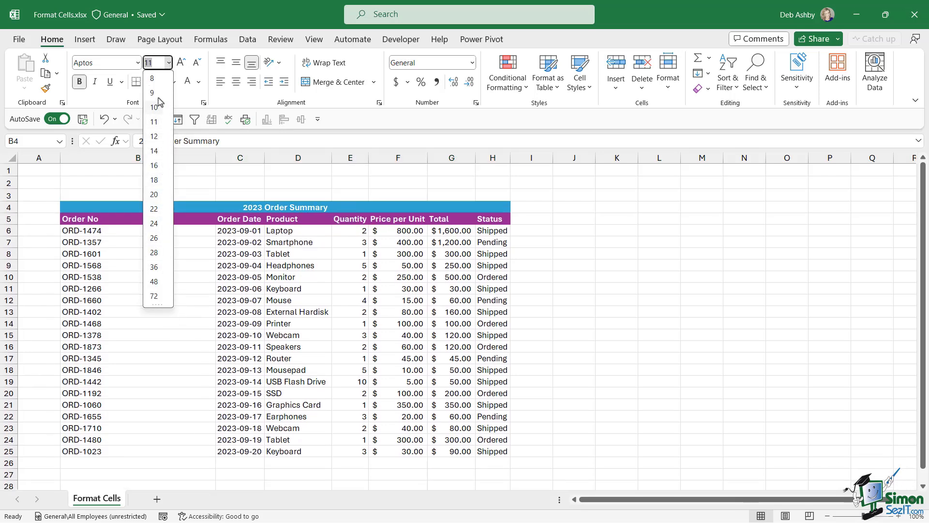
click(351, 121)
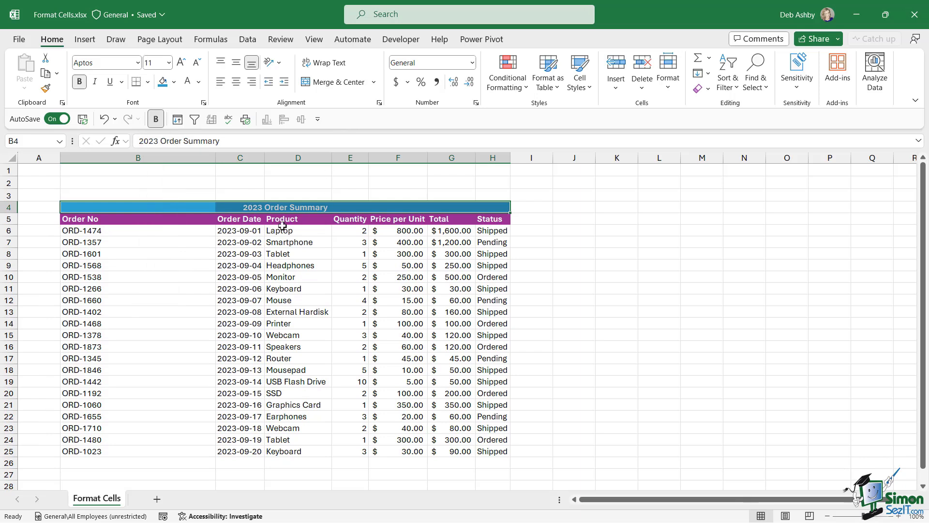
click(182, 67)
click(182, 68)
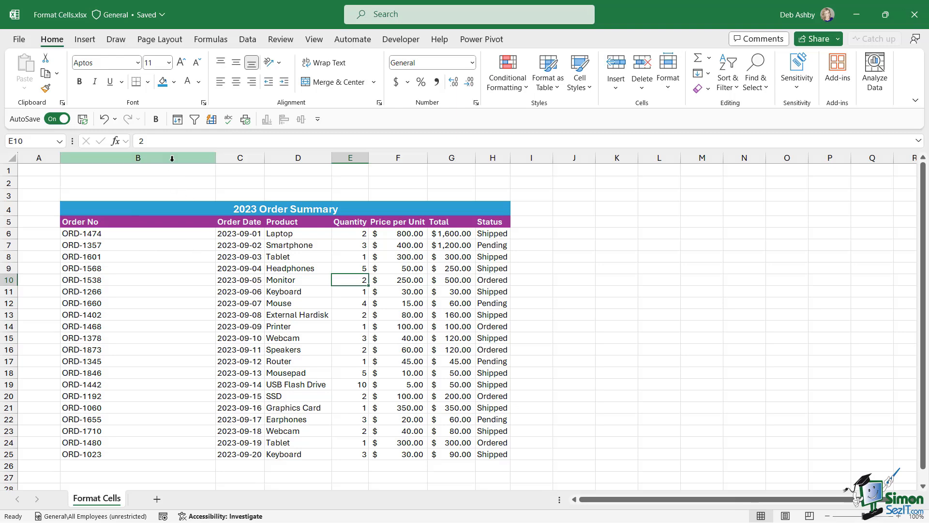
Step: Autofit the width of column B to its order numbers
click(172, 156)
click(285, 281)
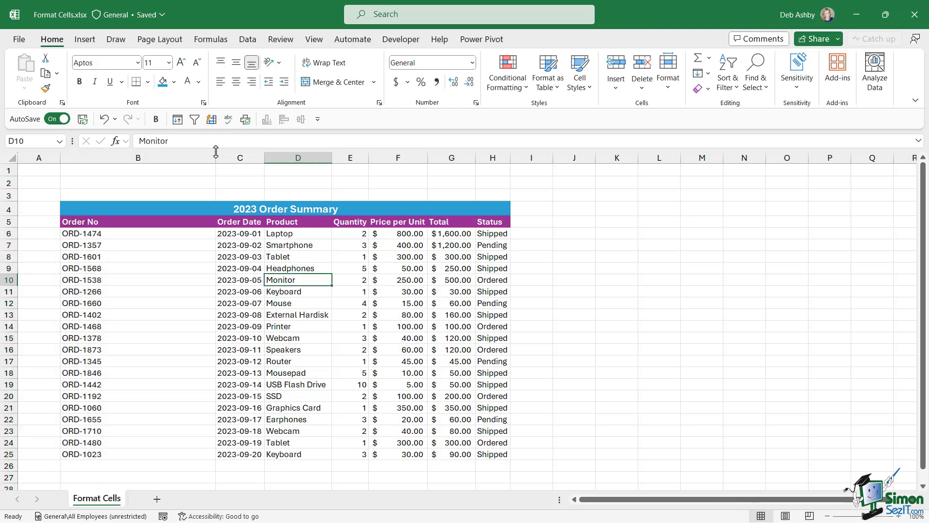
double_click(215, 158)
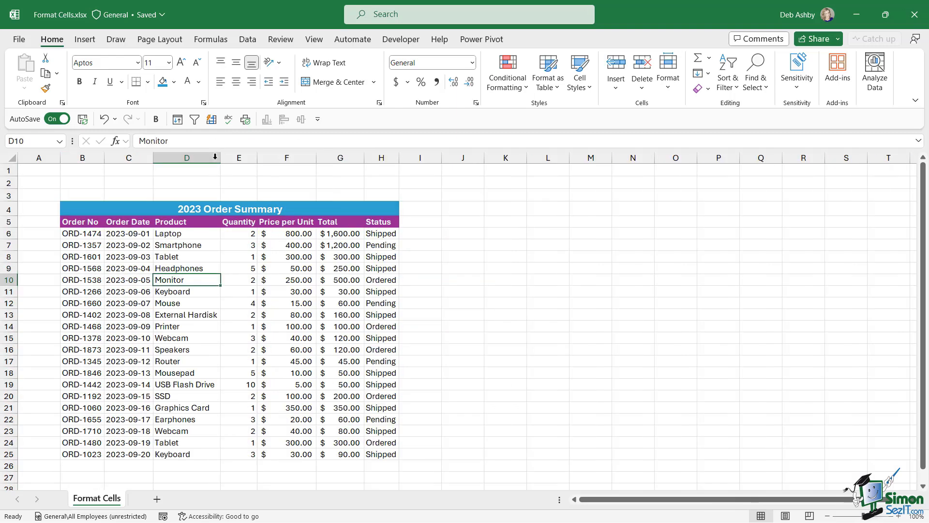
Step: Compare selecting the whole order table from a cell inside it with selecting the entire sheet from an empty cell
click(242, 324)
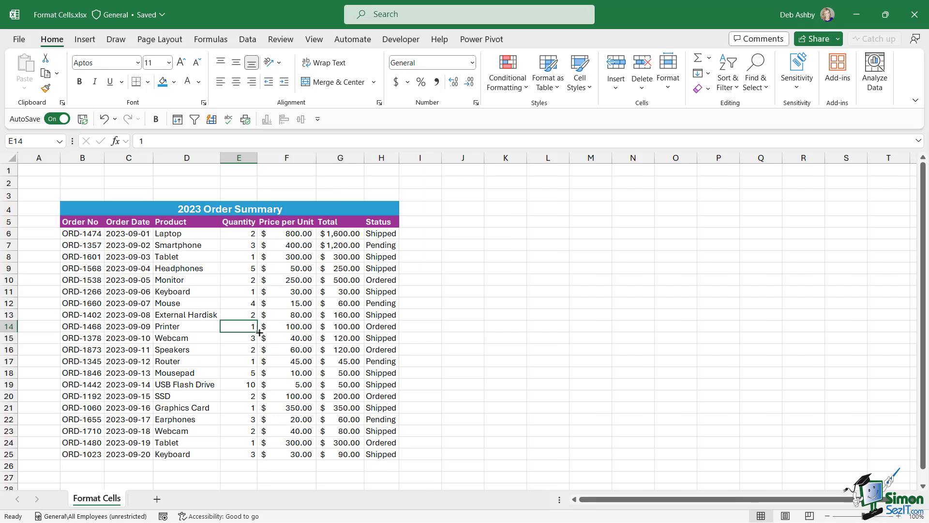
click(286, 288)
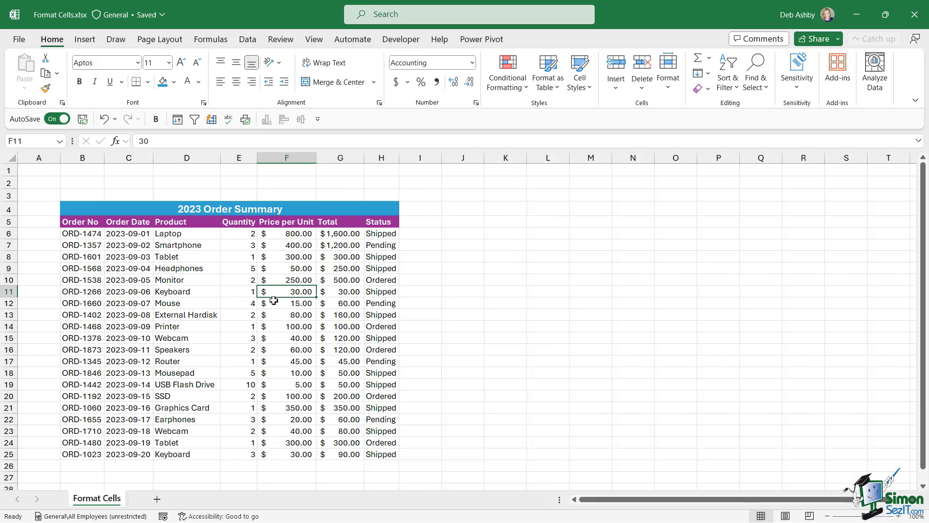
click(235, 283)
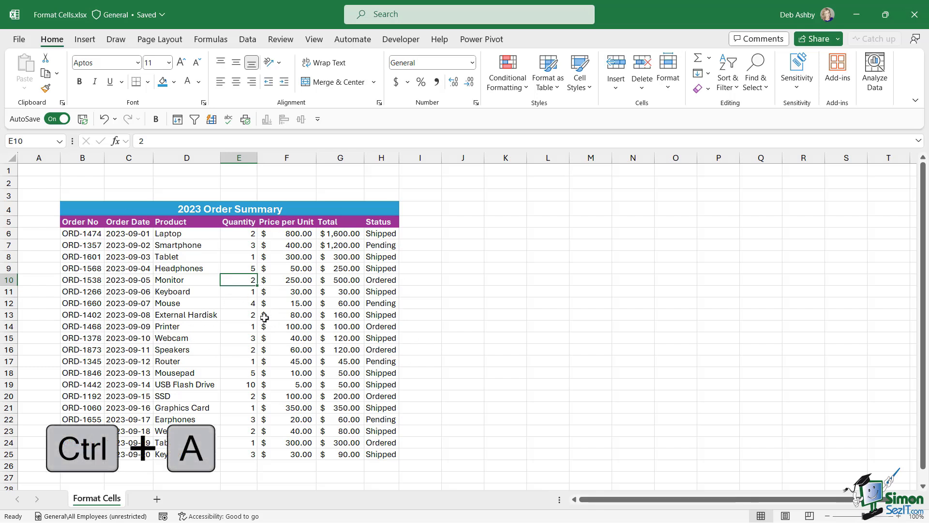
key(ctrl+a)
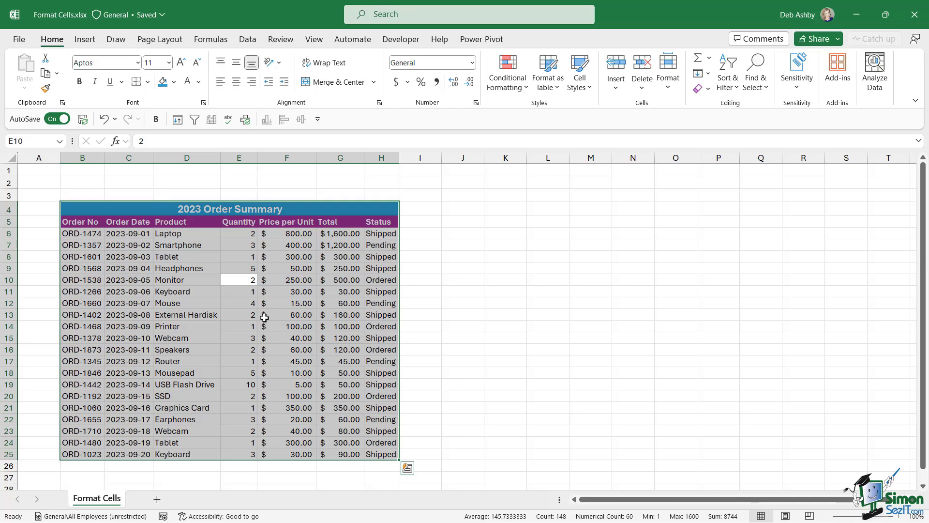
click(606, 256)
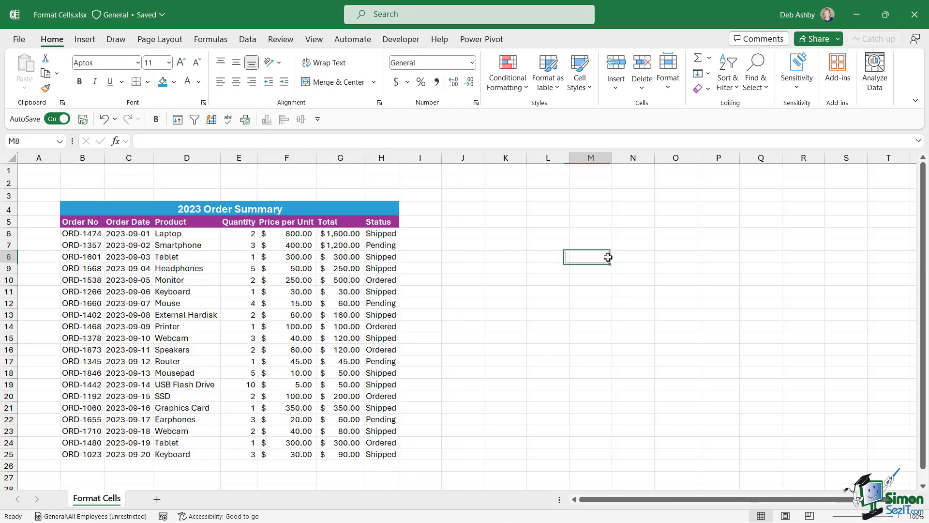
key(ctrl+a)
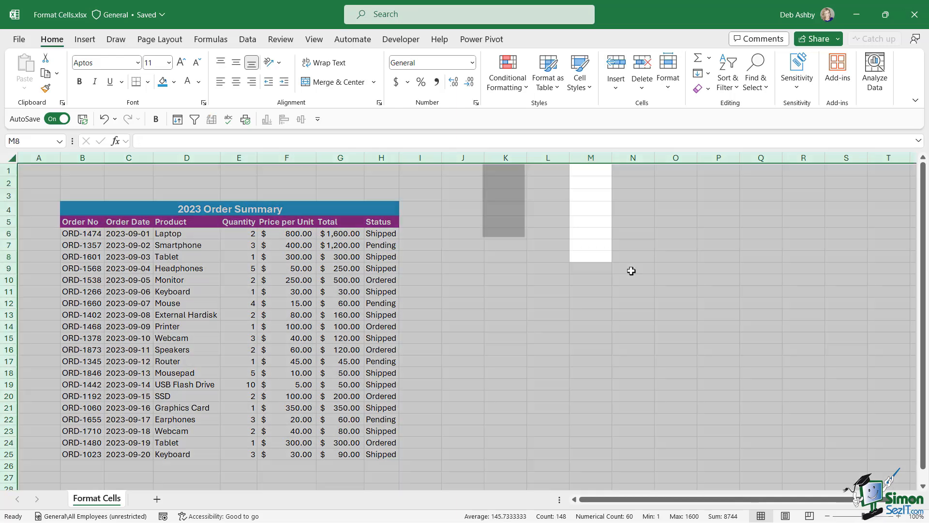
click(538, 256)
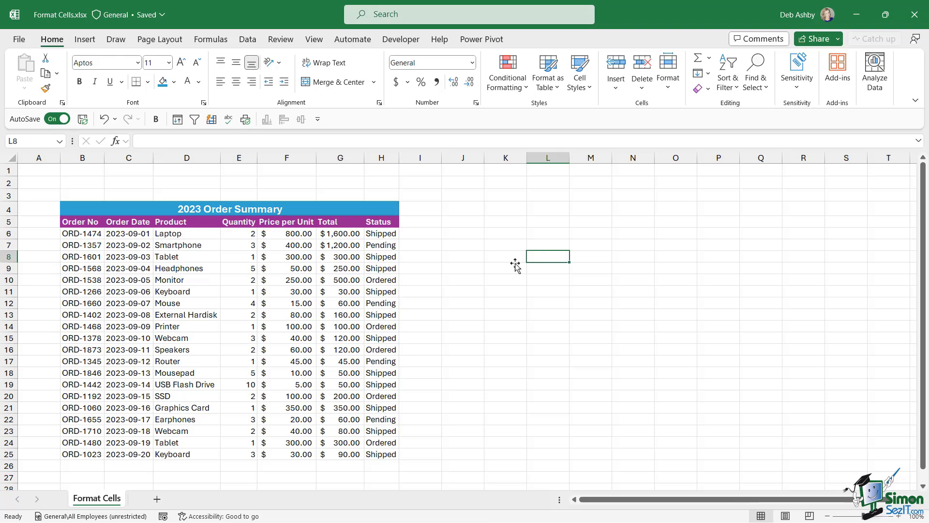
Step: Select the whole order table B4:H25, including its title, and open the detailed border settings for it
click(272, 257)
key(ctrl+a)
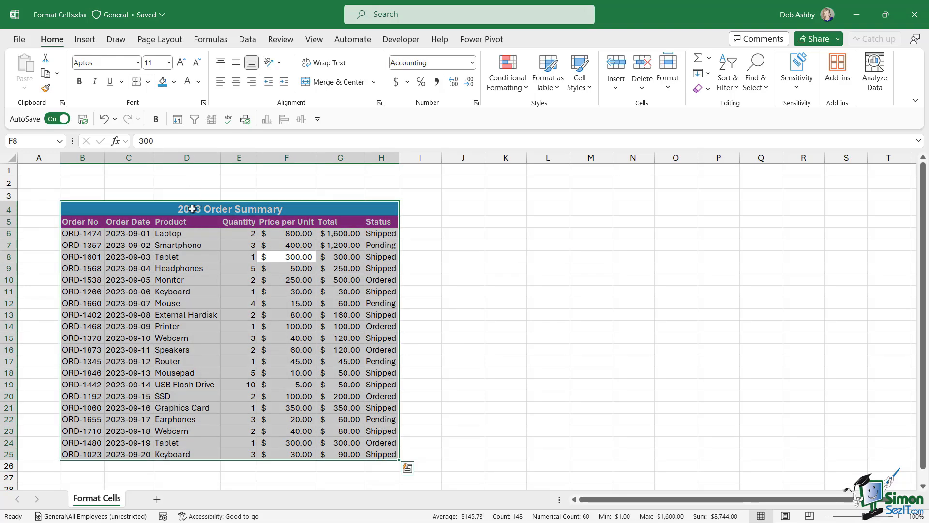
click(148, 82)
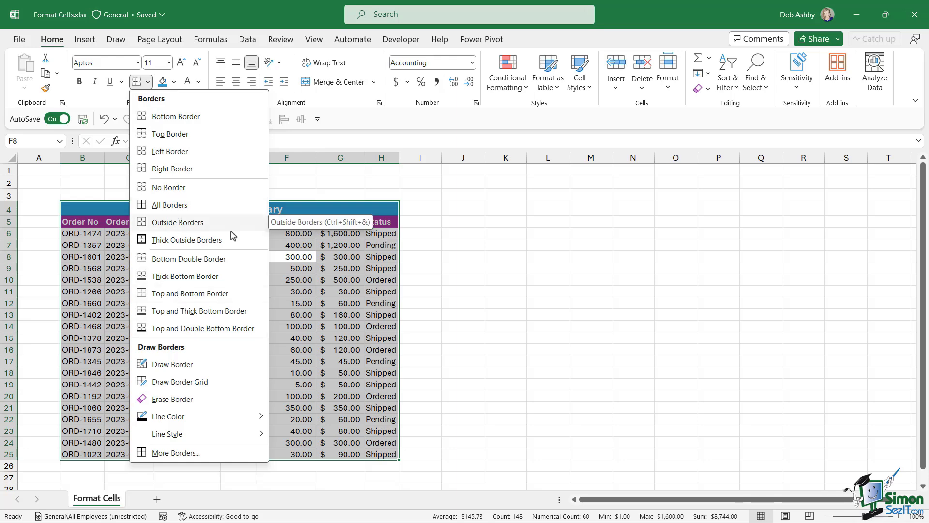
click(176, 452)
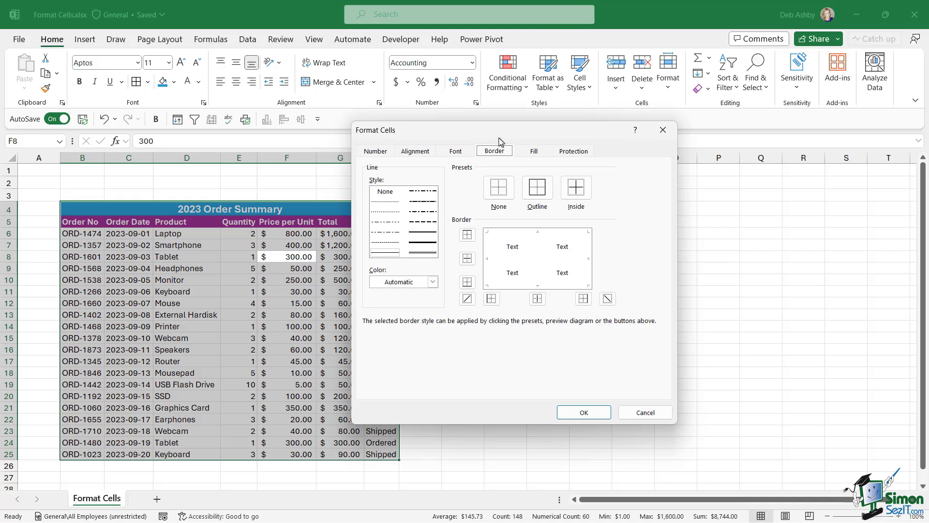
drag(503, 140, 560, 166)
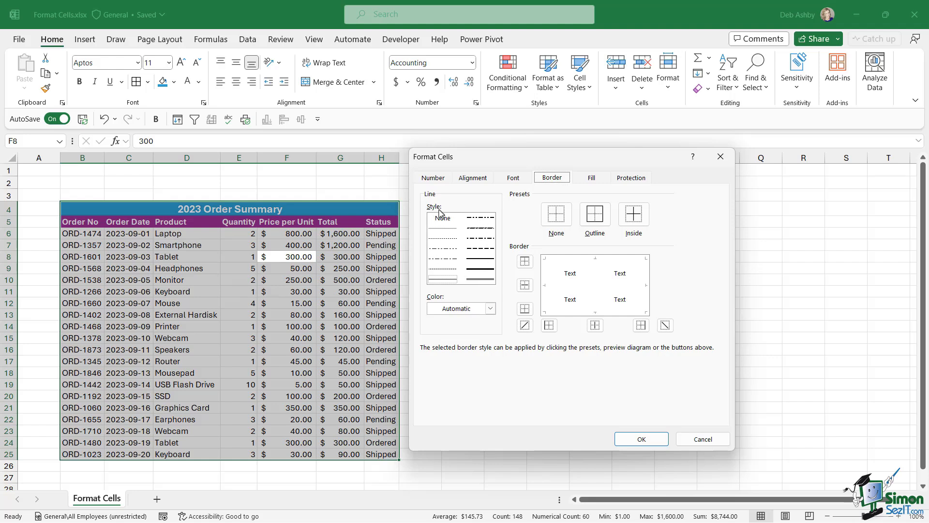
Step: Choose a medium solid line in the purple theme color and set it as both outline and inside borders
click(480, 260)
click(491, 309)
click(491, 308)
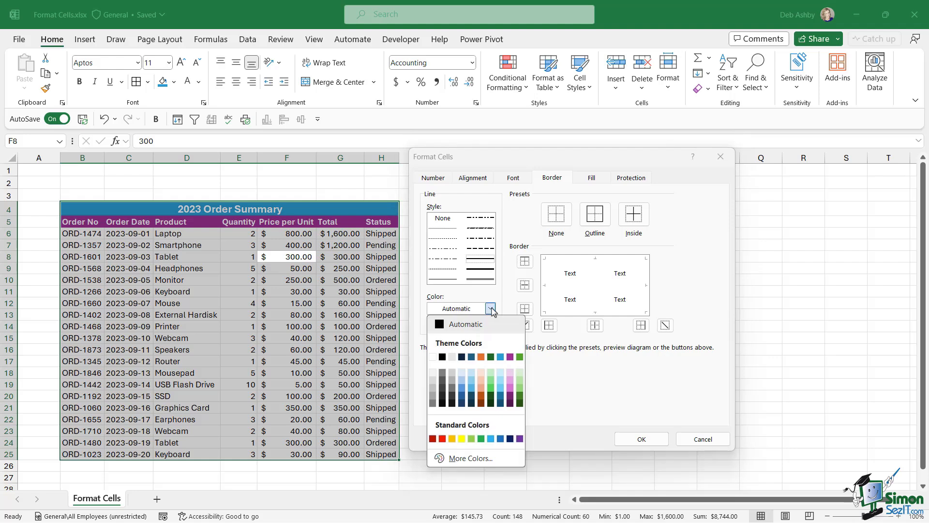
click(510, 356)
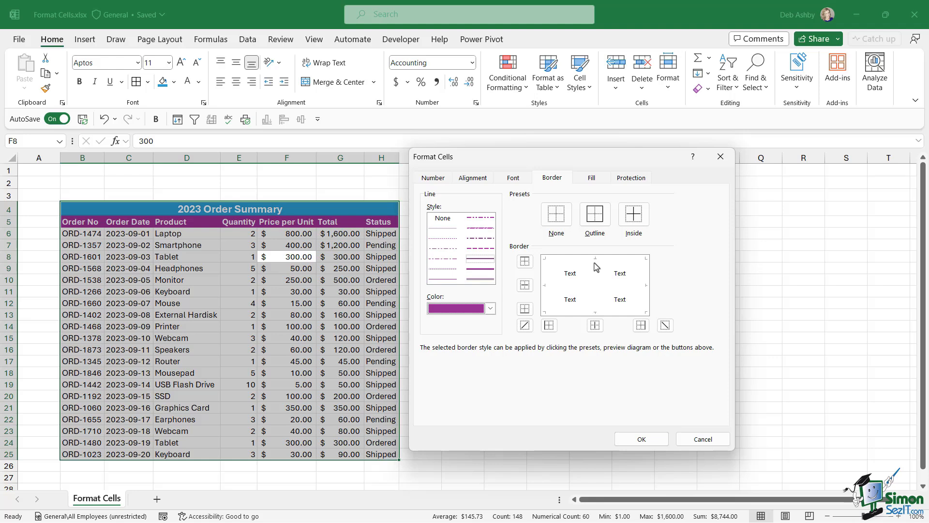
click(596, 220)
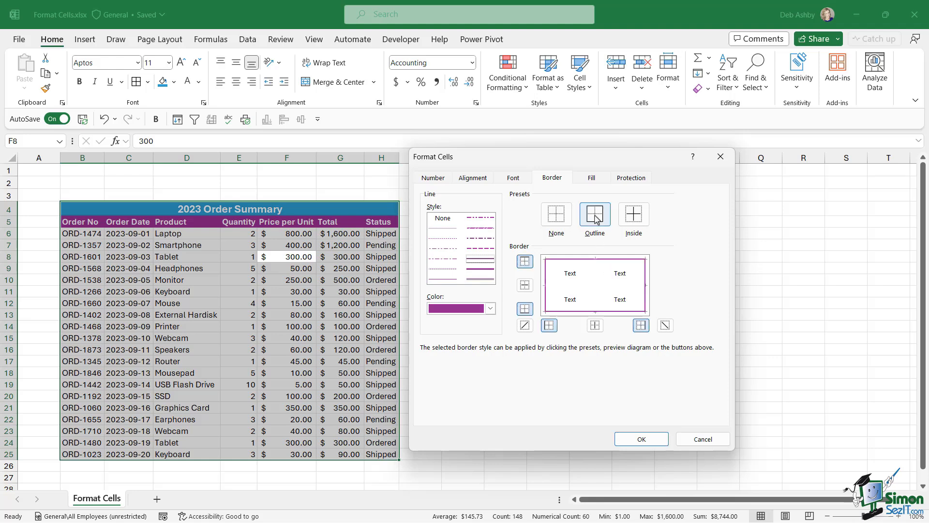
click(634, 218)
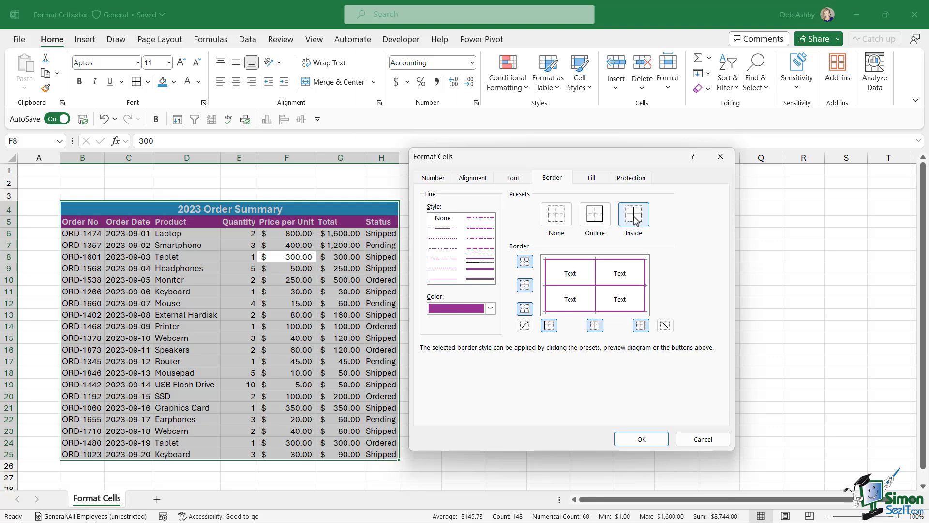
Step: Try switching individual top, left and inside horizontal border lines off and on in the border preview
click(570, 261)
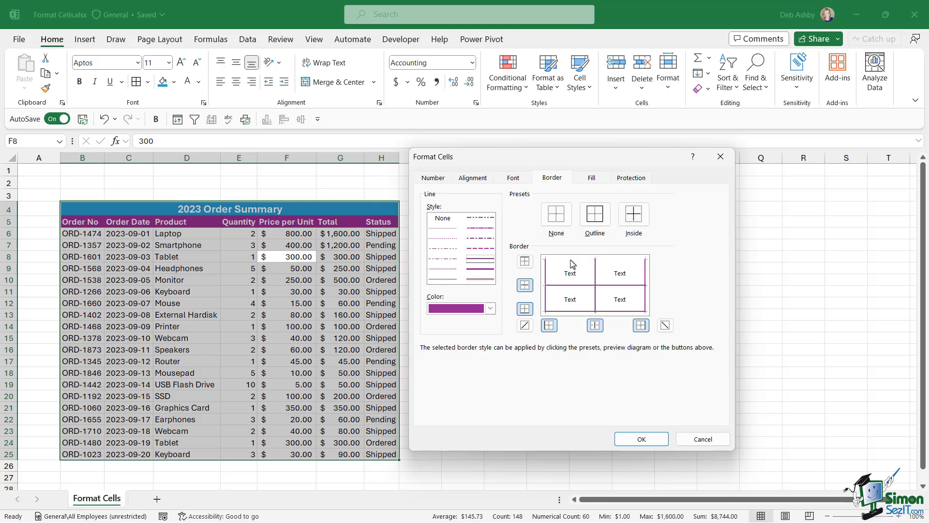
click(546, 272)
click(547, 278)
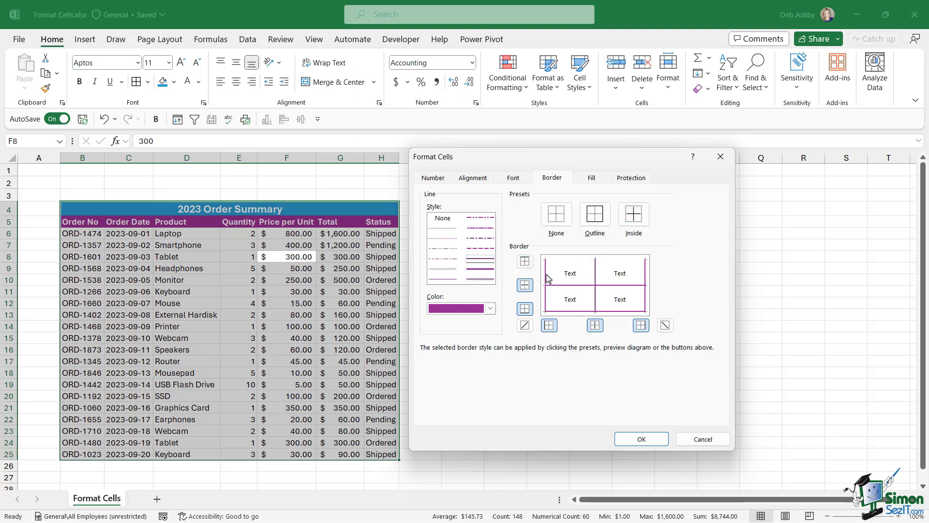
click(582, 260)
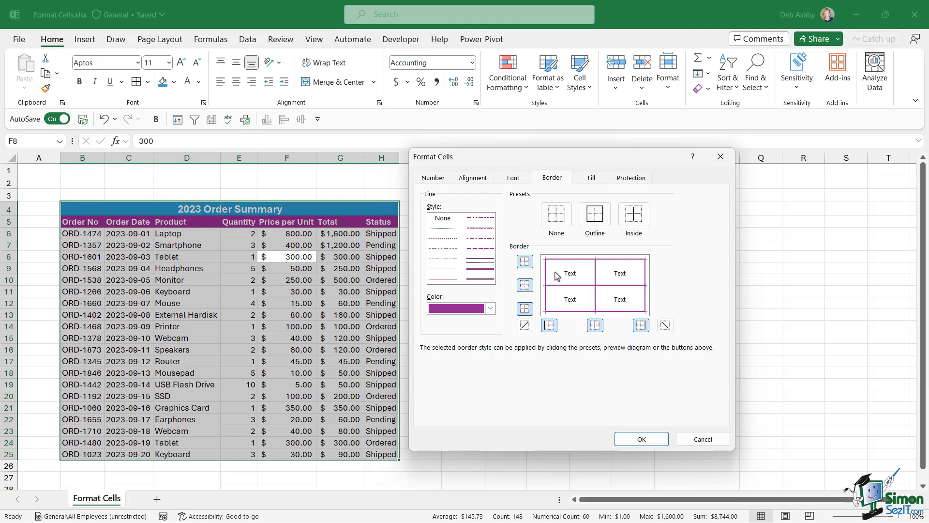
click(585, 288)
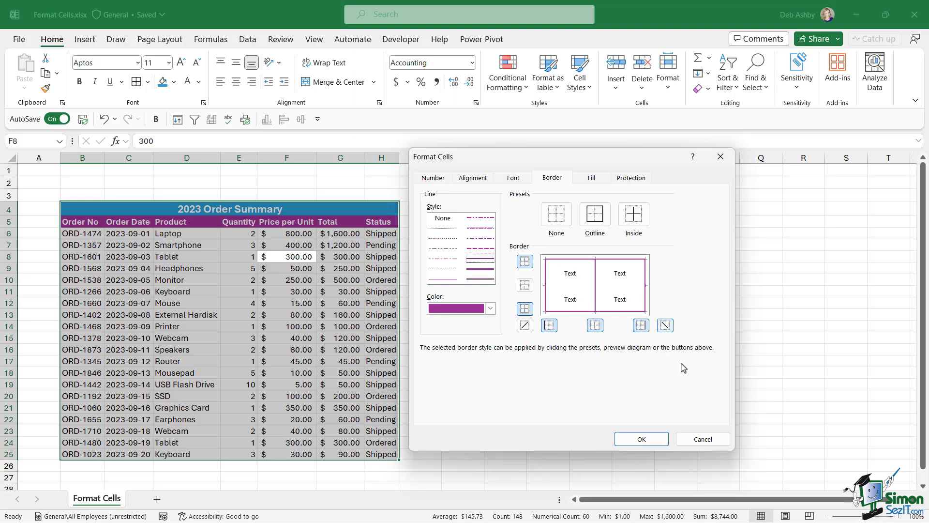
Step: Set the full inside borders again and apply the purple outline and inside borders to the order table
click(633, 215)
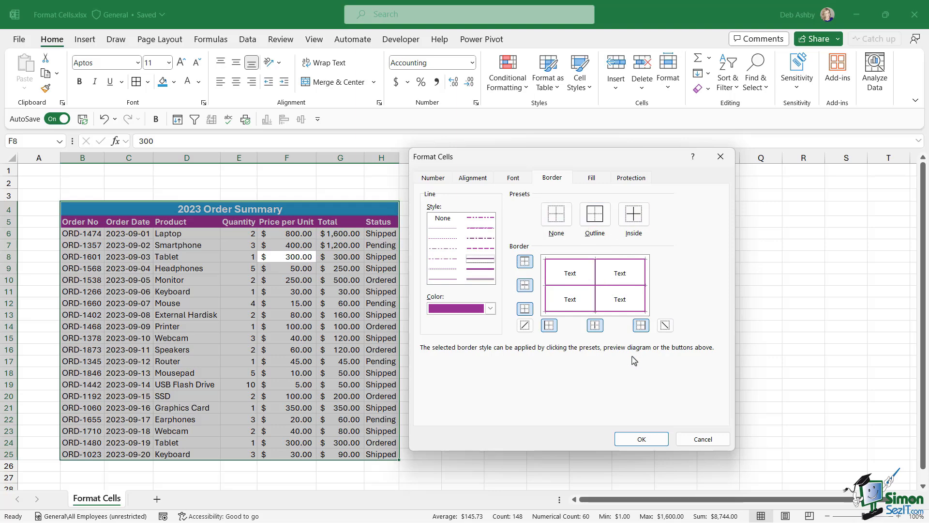
click(639, 438)
click(476, 299)
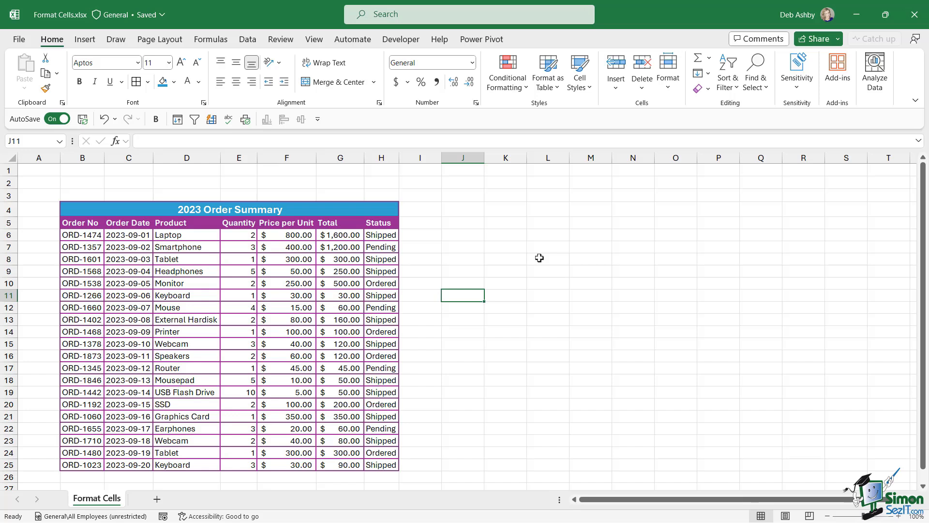
click(468, 225)
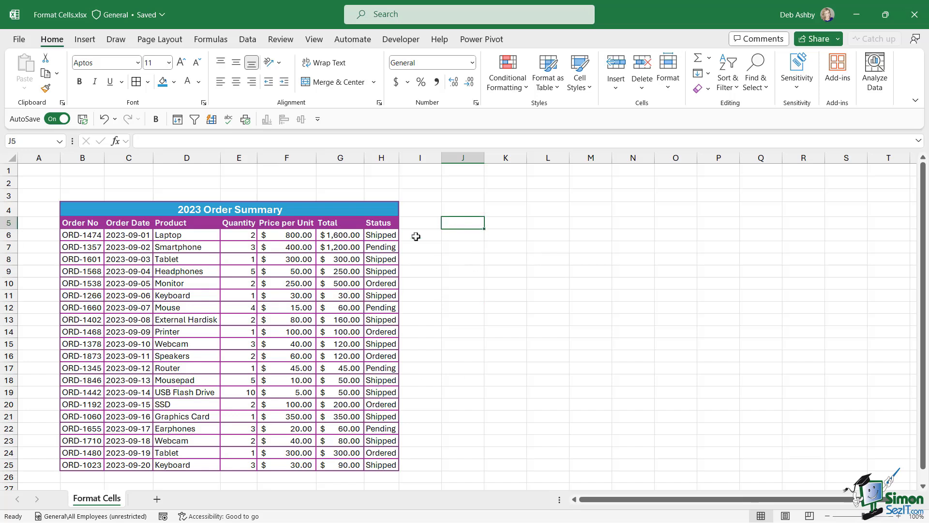
click(496, 246)
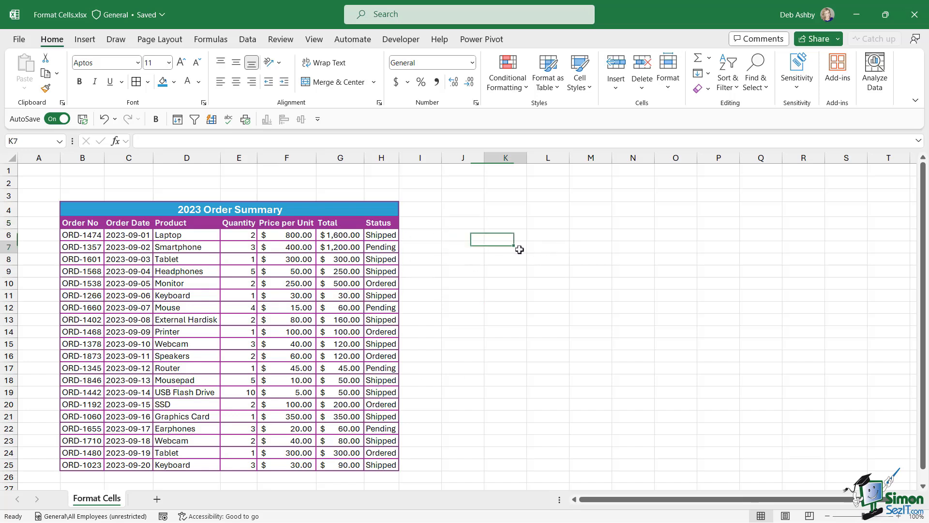
Step: Hide the worksheet gridlines to view the bordered table without them, and show the gridlines again
click(312, 43)
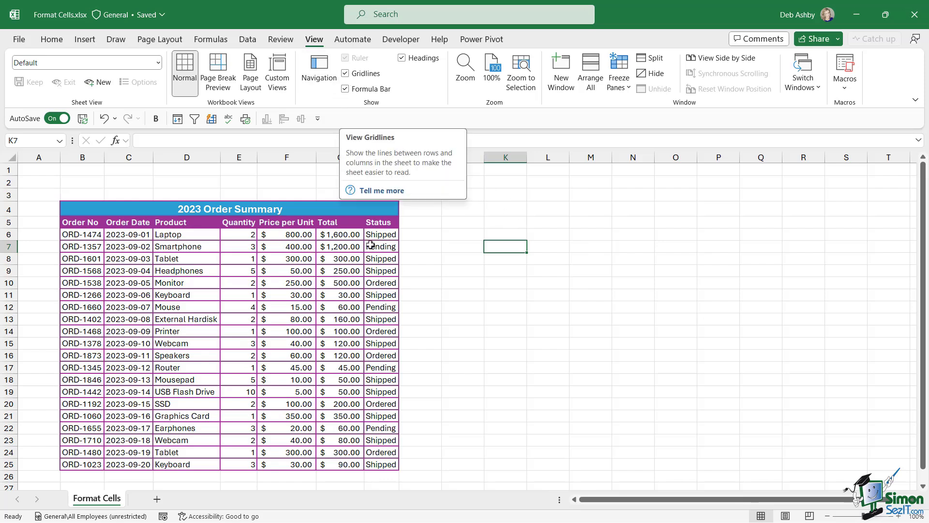
click(345, 73)
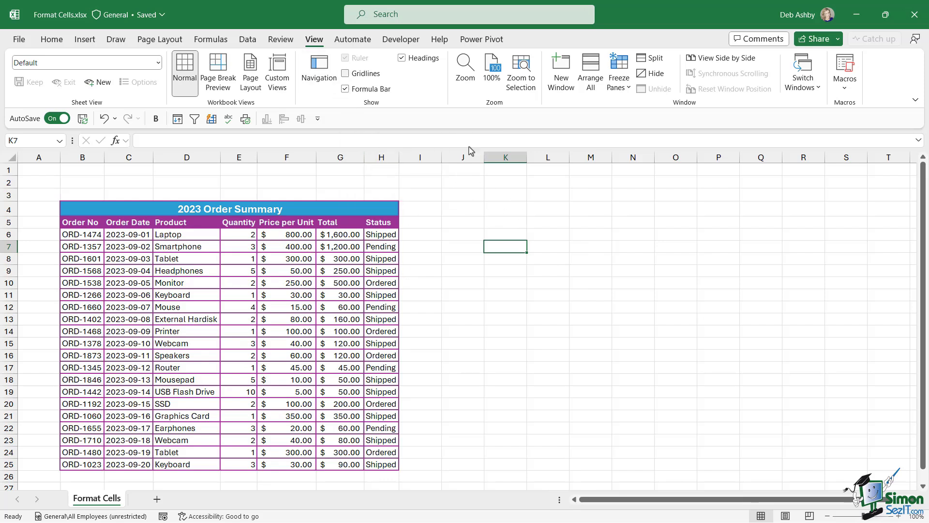
click(608, 285)
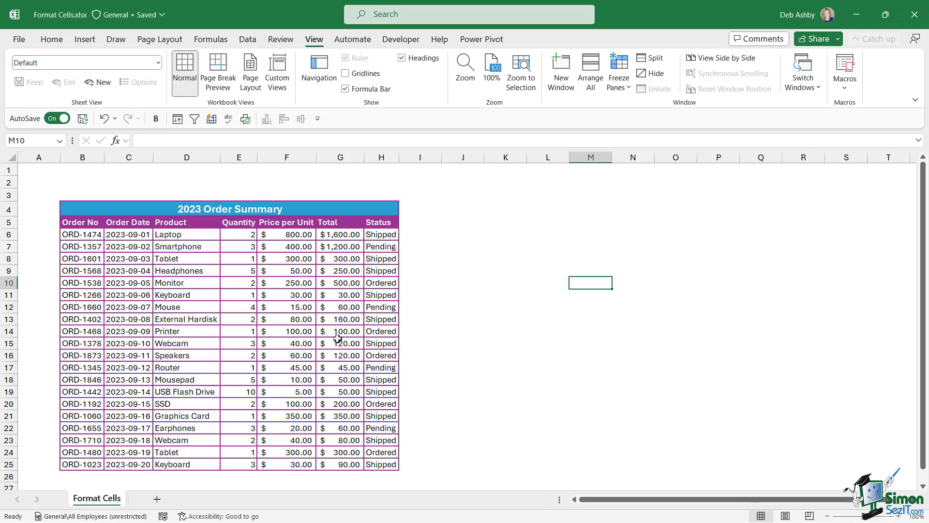
click(345, 74)
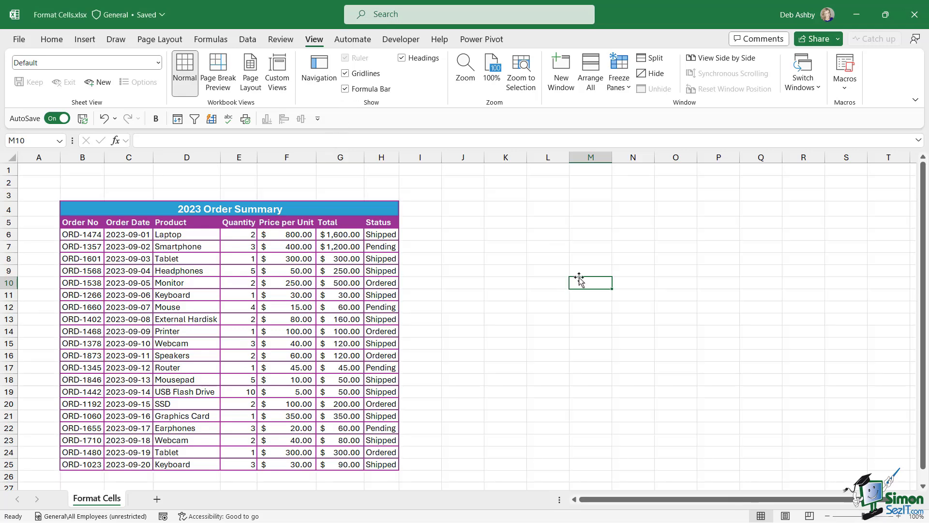
click(506, 247)
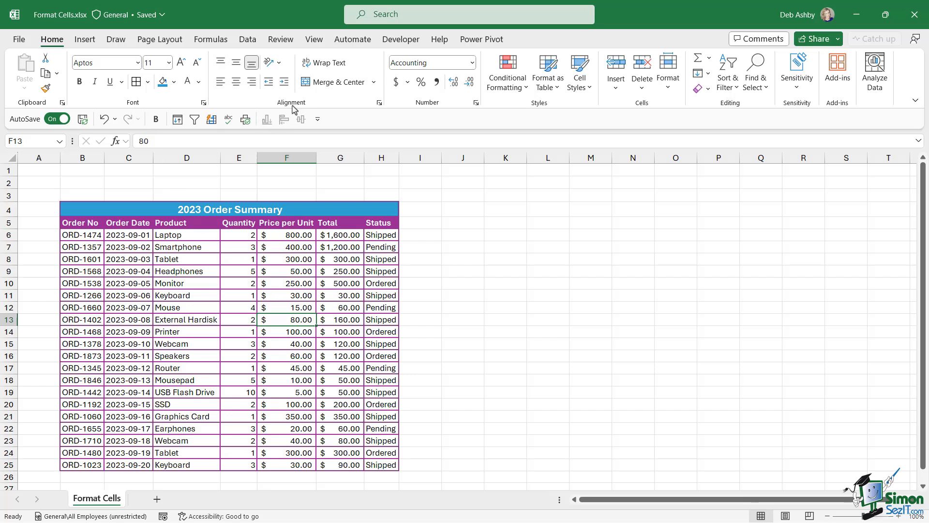
Step: Review the number, alignment, font, border and fill settings in Format Cells for cell F12
click(287, 310)
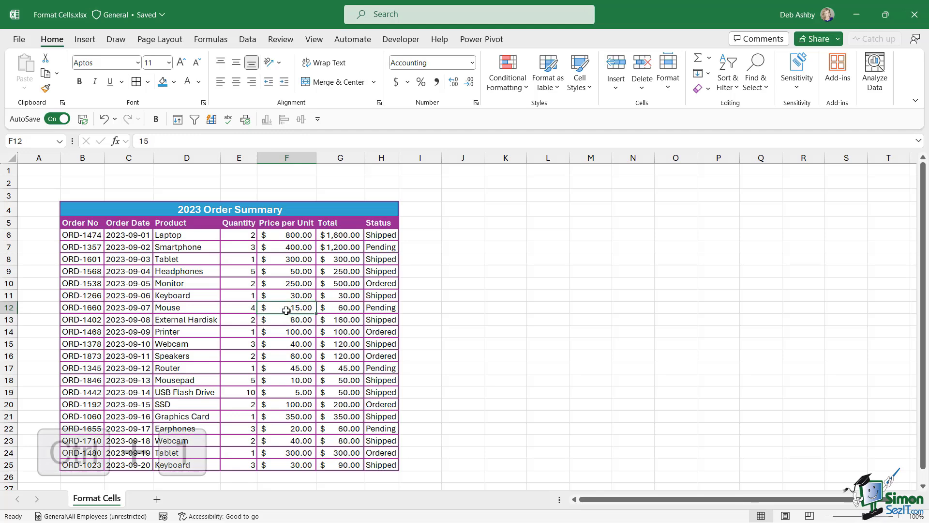
key(ctrl+1)
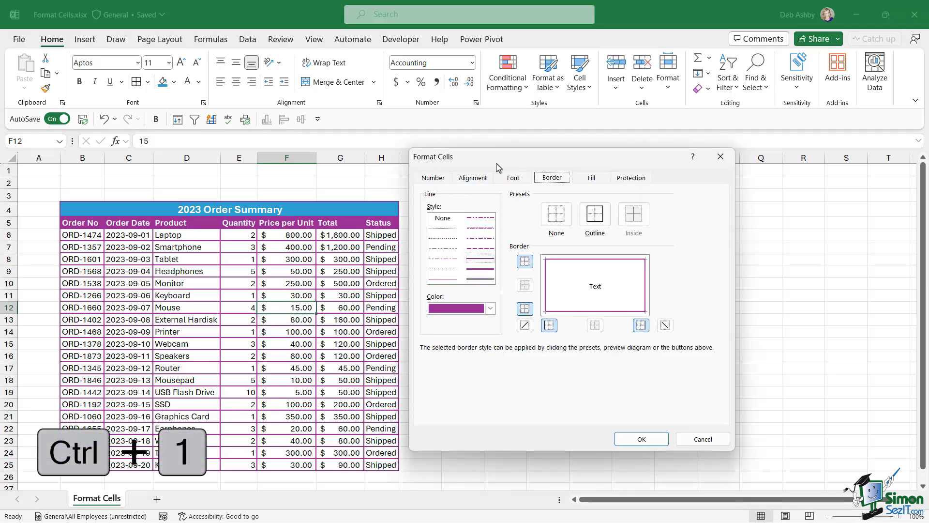
drag(496, 160, 451, 165)
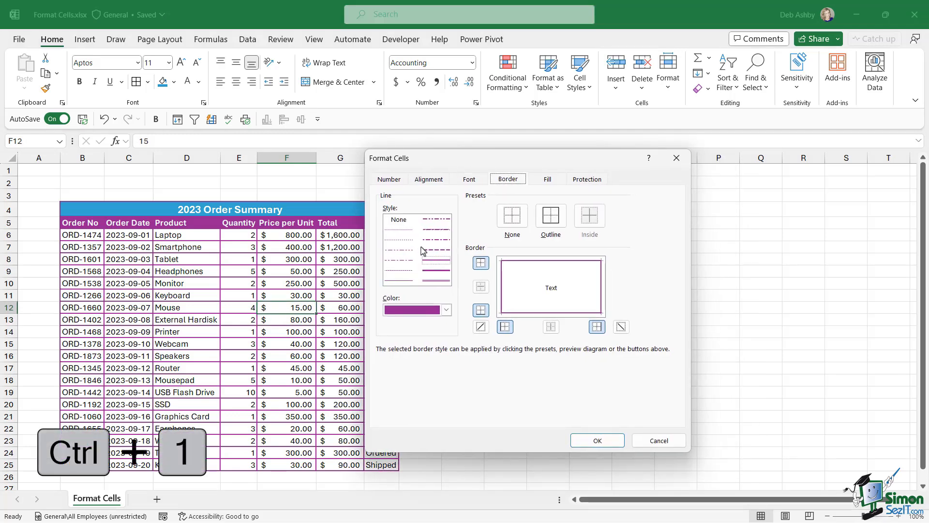
click(385, 180)
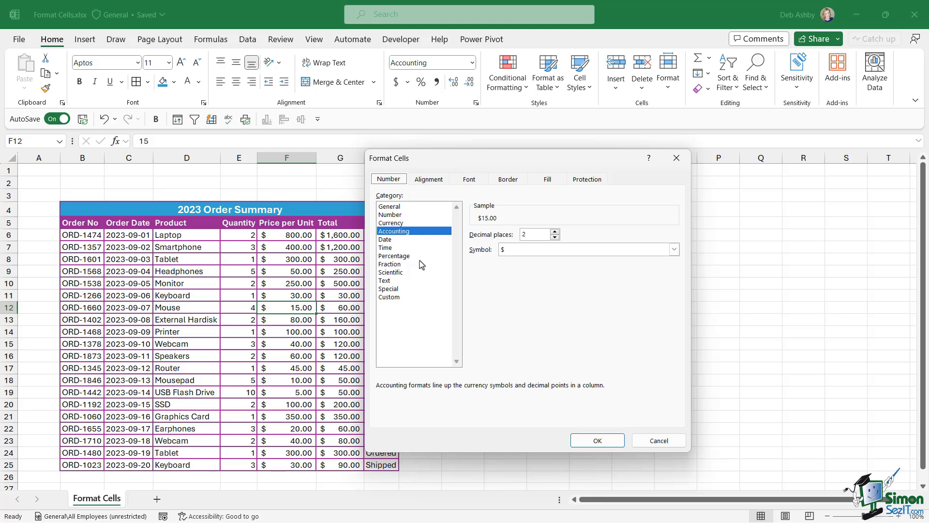
click(429, 180)
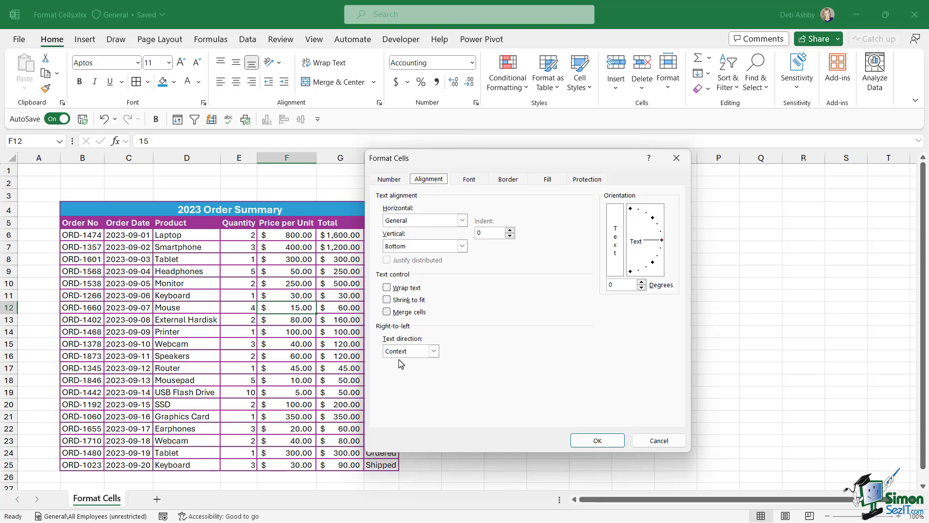
click(468, 182)
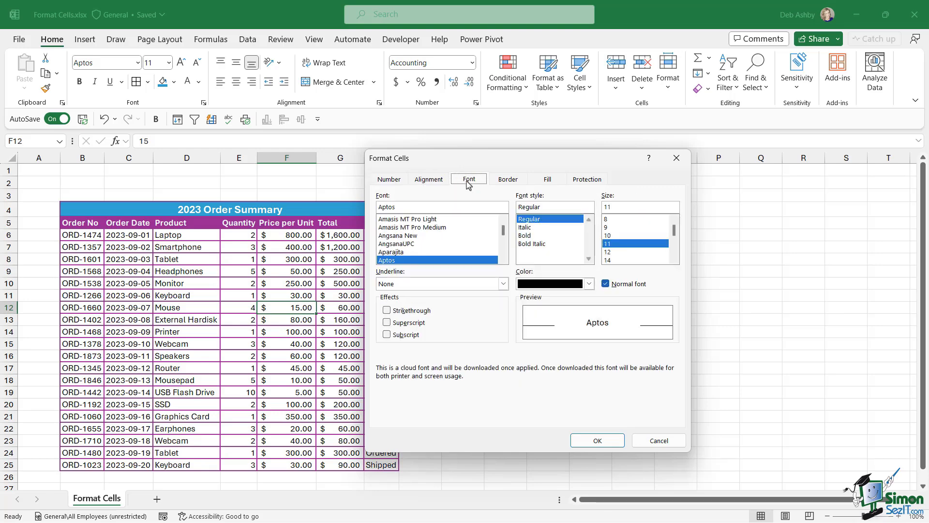
click(505, 181)
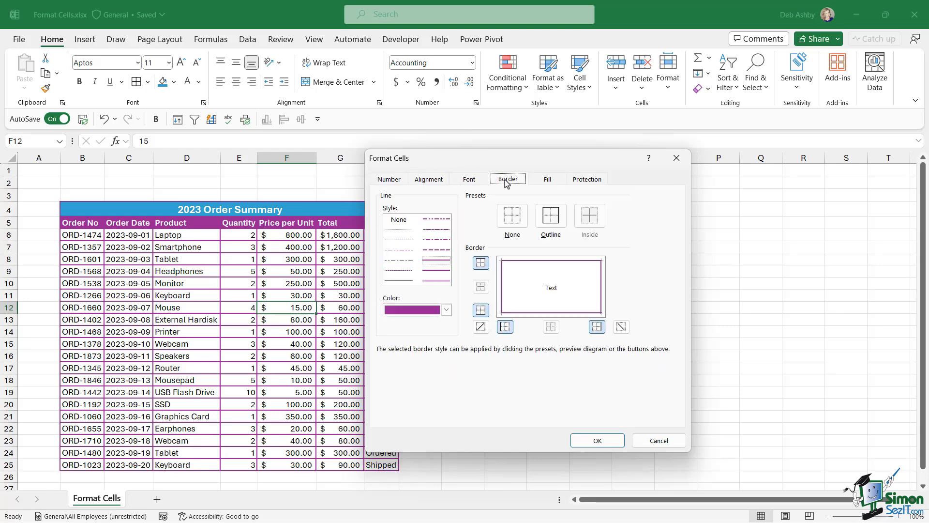
click(547, 181)
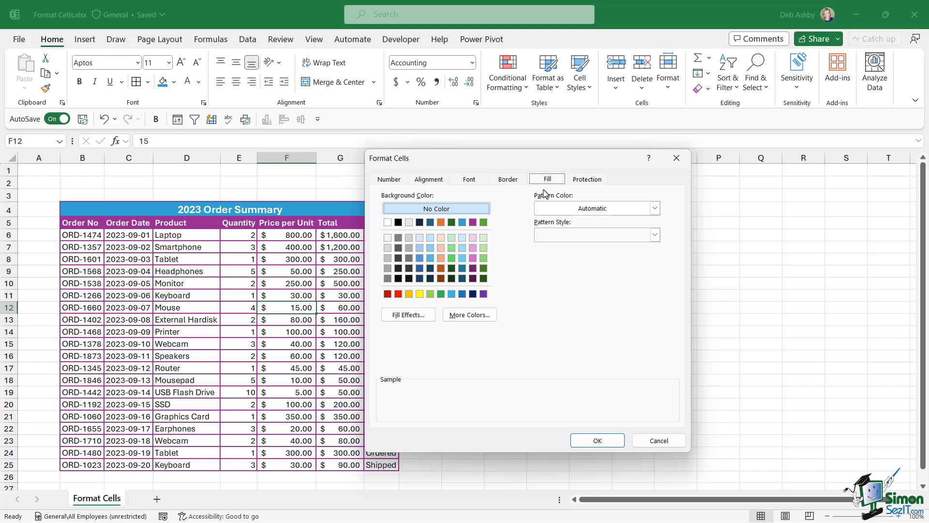
key(Tab)
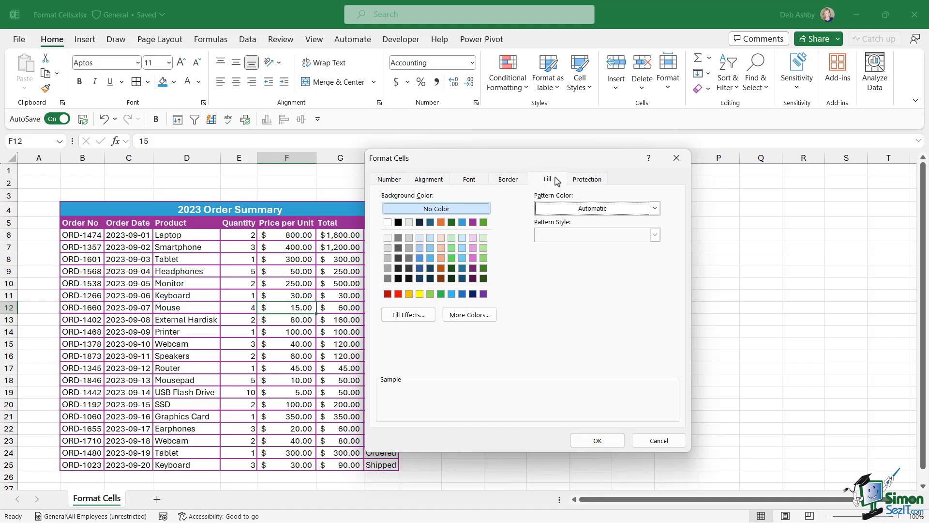
Step: Open the fill effects for cell F12 and set a two-color gradient from purple to light purple
click(407, 315)
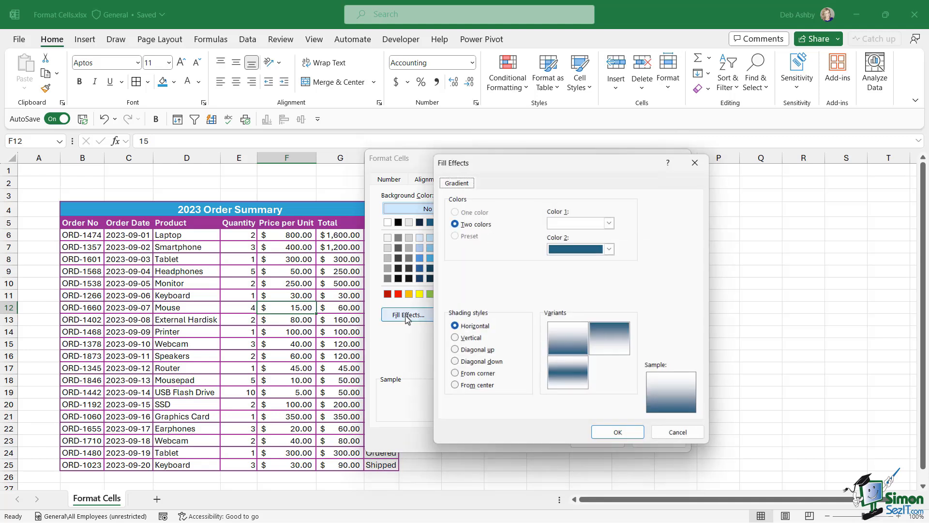
click(612, 222)
click(630, 251)
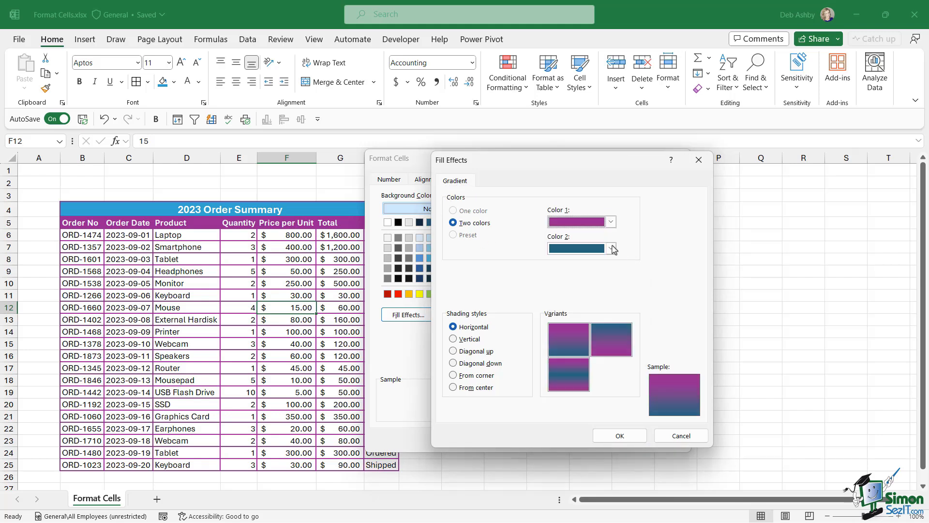
click(611, 249)
click(610, 248)
click(632, 291)
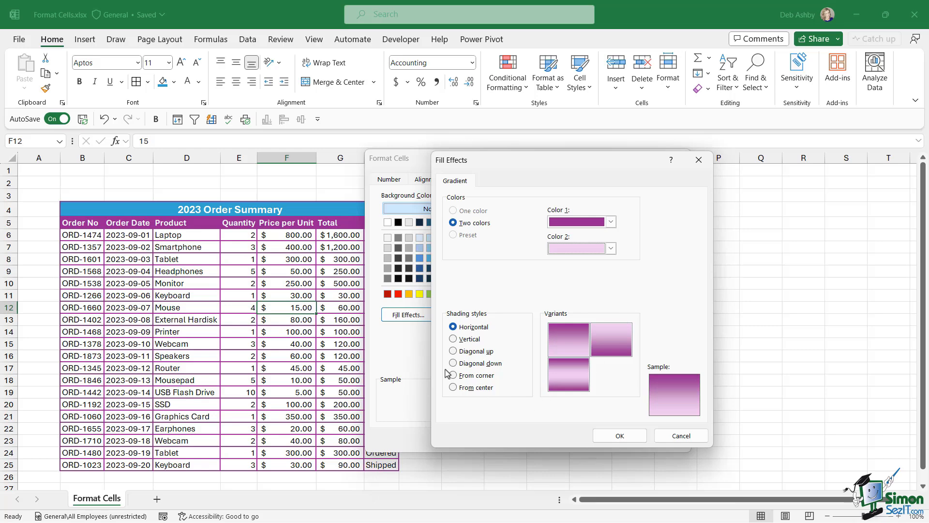
Step: Try other shading styles for the gradient, choose Horizontal again and apply the fill to cell F12
click(454, 339)
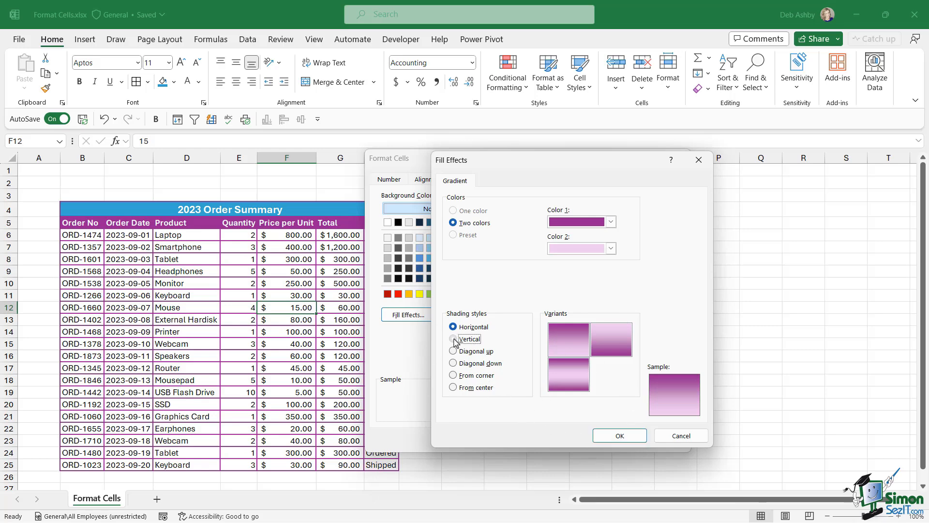
click(455, 351)
click(462, 328)
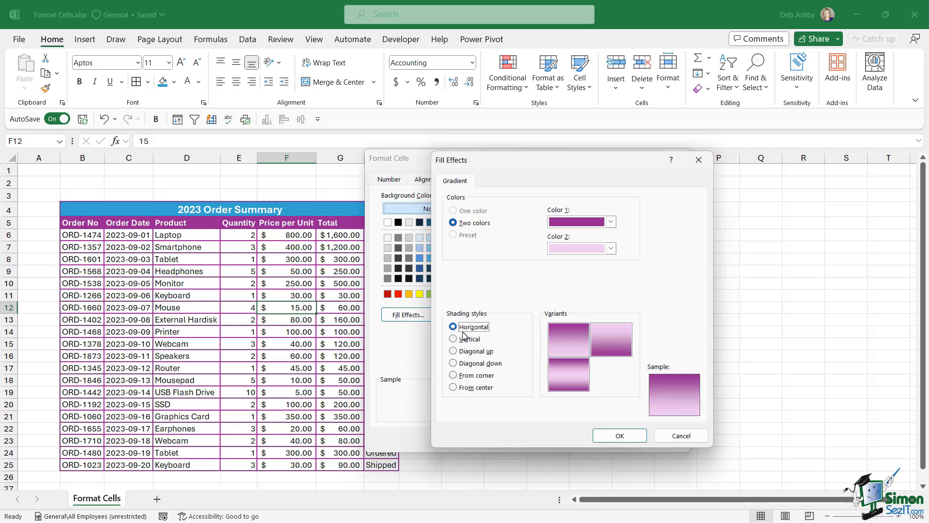
click(605, 441)
click(608, 441)
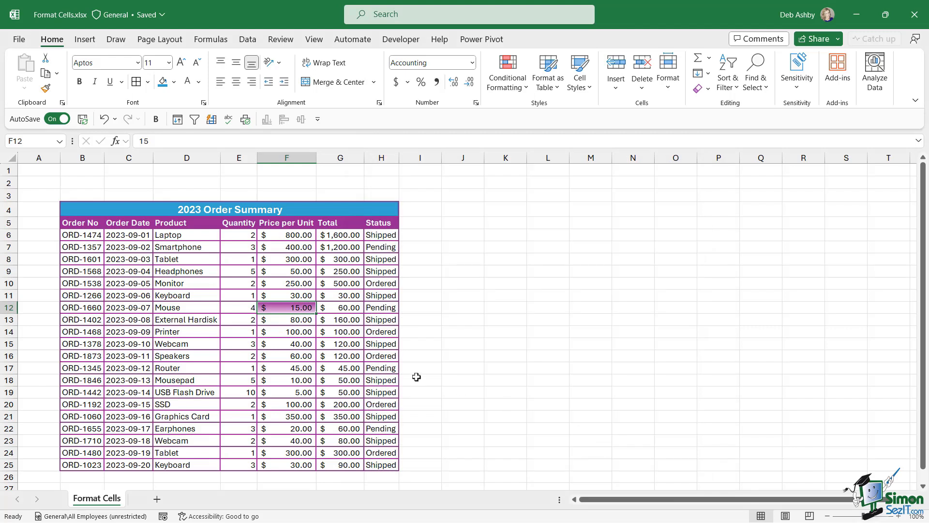
Step: Undo the gradient fill on cell F12 and select cell G7
click(321, 335)
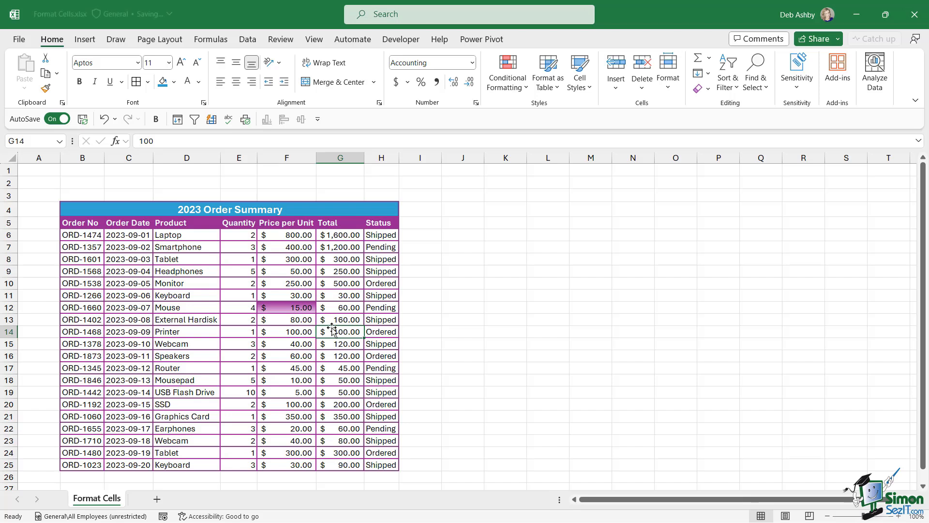
key(ctrl+z)
click(334, 248)
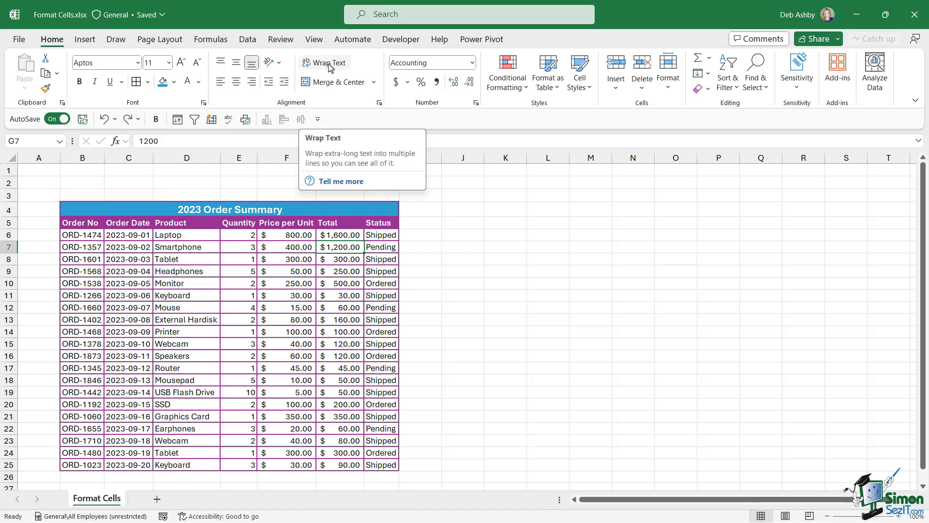
Step: Widen column J to roughly twice its width
click(530, 224)
drag(484, 158, 532, 161)
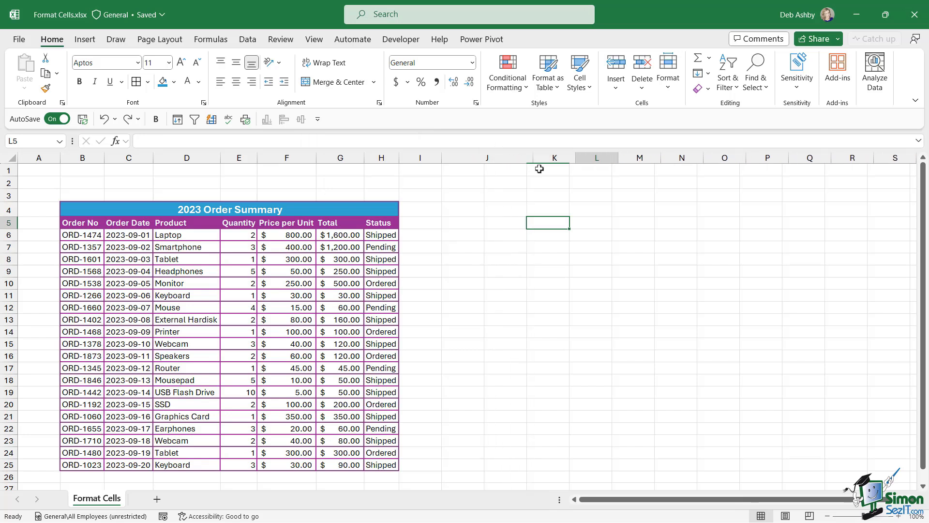
Step: Enter "The quick brown fox jumps over the lazy dog" in cell J5 and check how it overflows the column
click(478, 224)
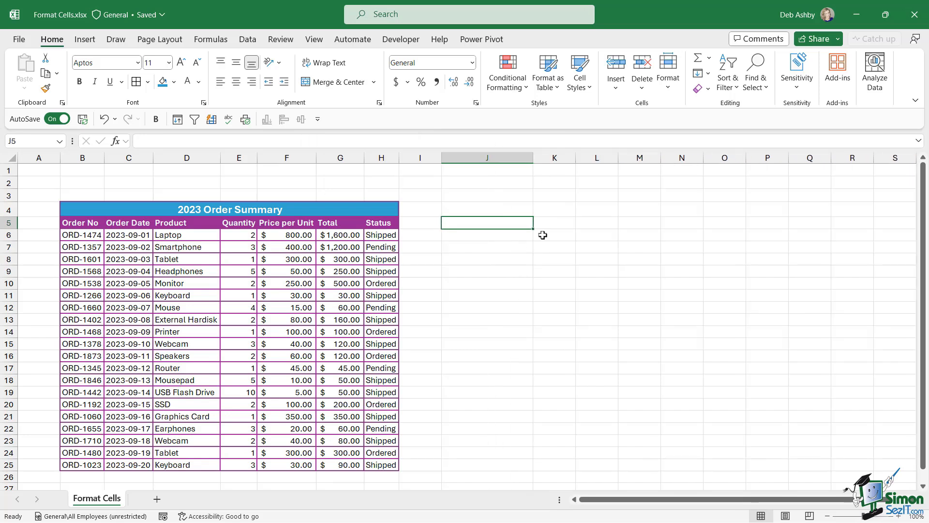
text(The)
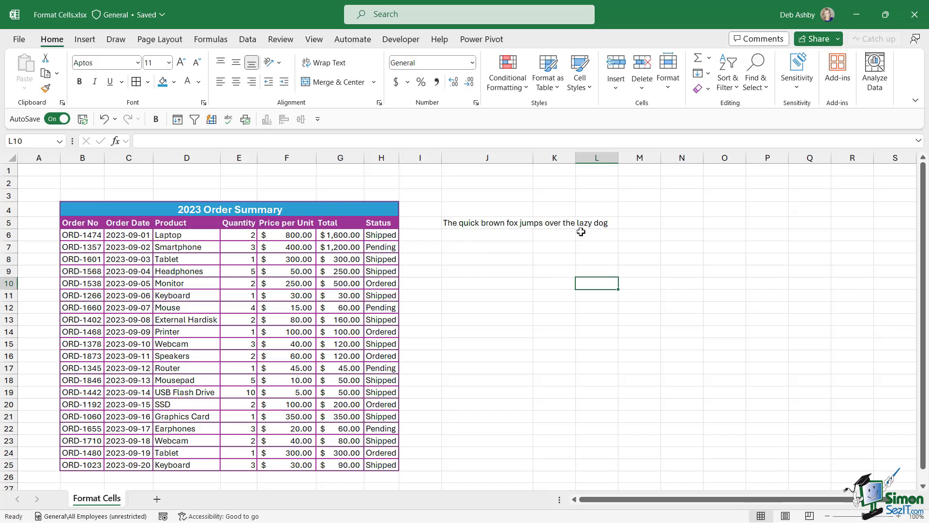
click(476, 226)
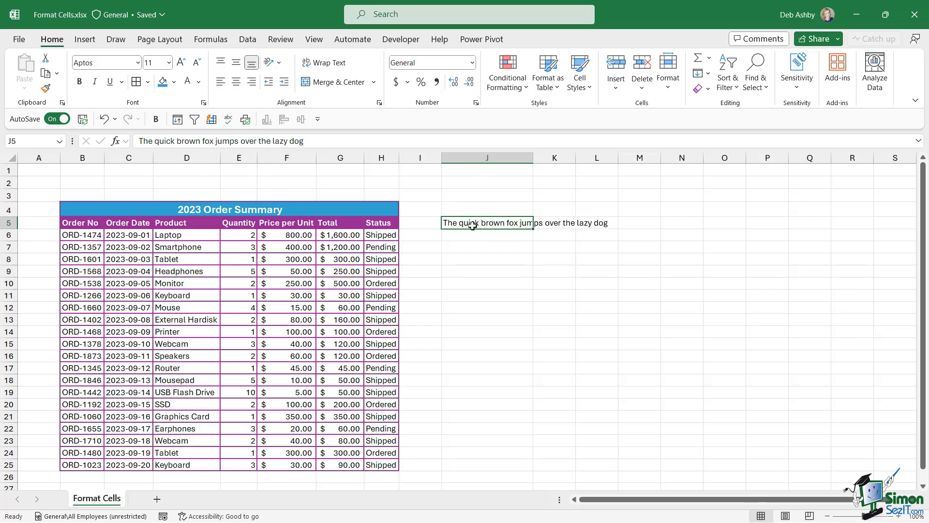
key(Down)
key(Down)
key(Down)
key(Down)
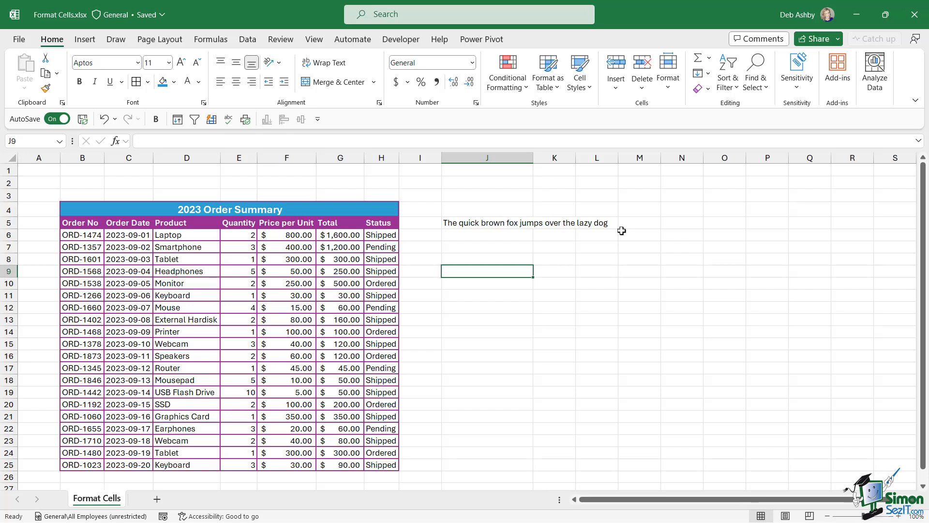
Step: Autofit column J to the sentence, narrow the column again and wrap the text in cell J5
double_click(533, 156)
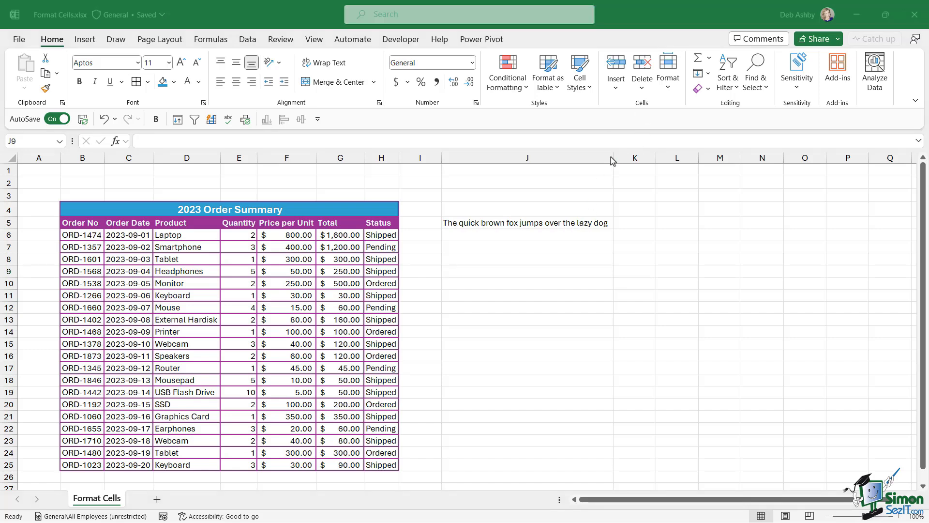
drag(612, 159, 526, 175)
click(489, 224)
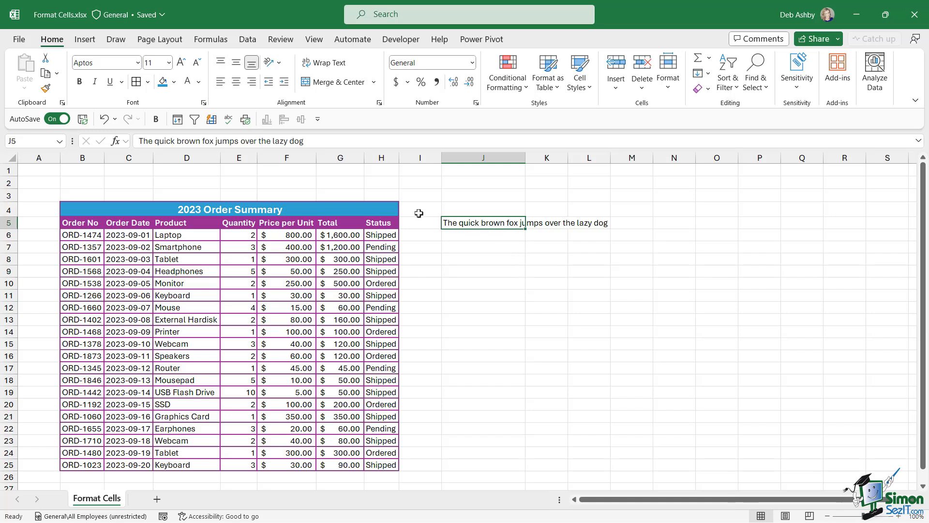
click(337, 67)
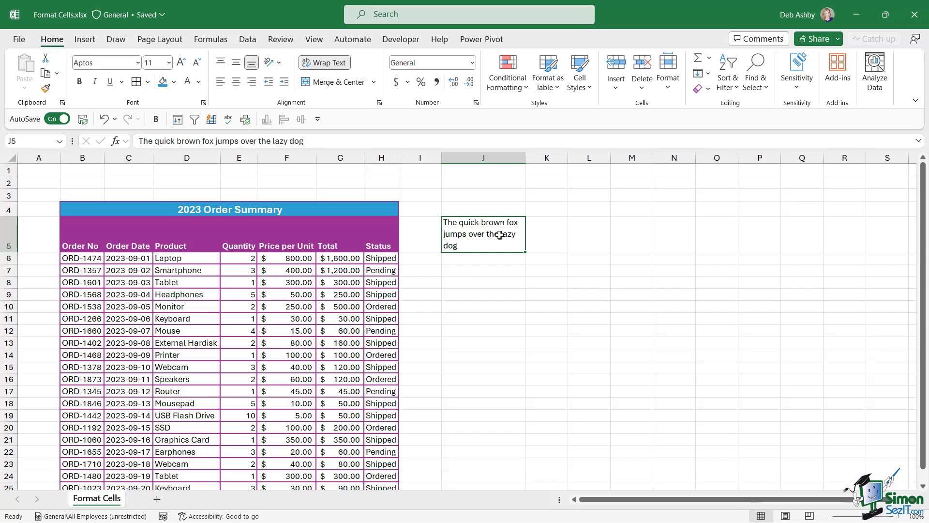
click(596, 297)
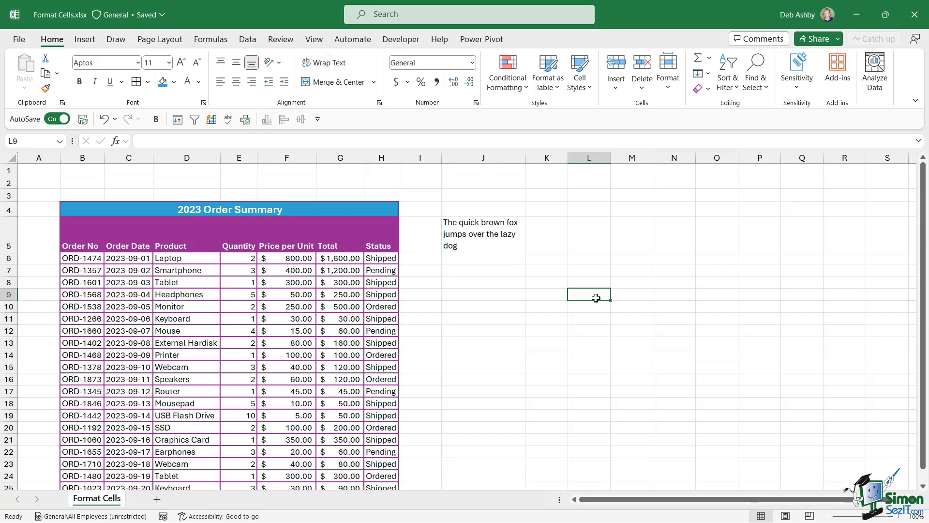
Step: Undo the text wrapping, the last column J width changes and the sentence entry in cell J5
key(ctrl+z)
key(ctrl+z)
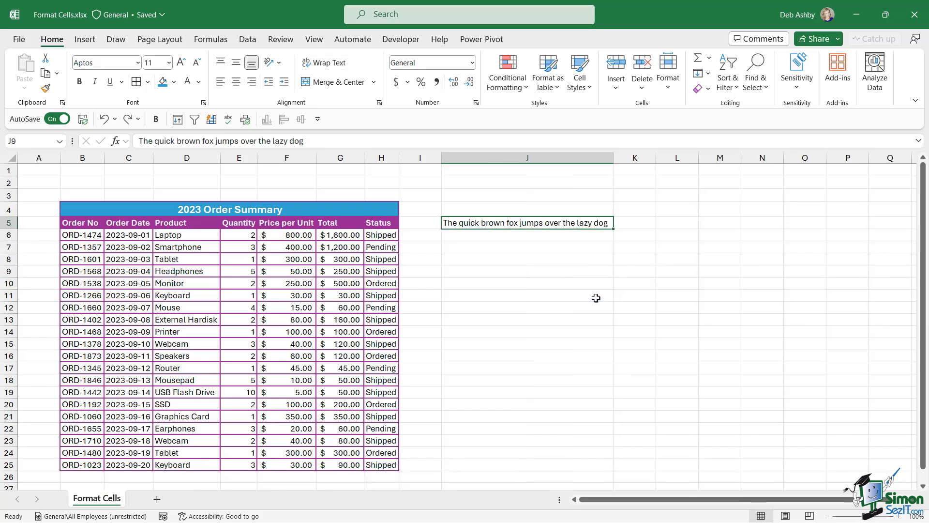
key(ctrl+z)
key(ctrl+z)
key(ctrl+z)
key(ctrl+z)
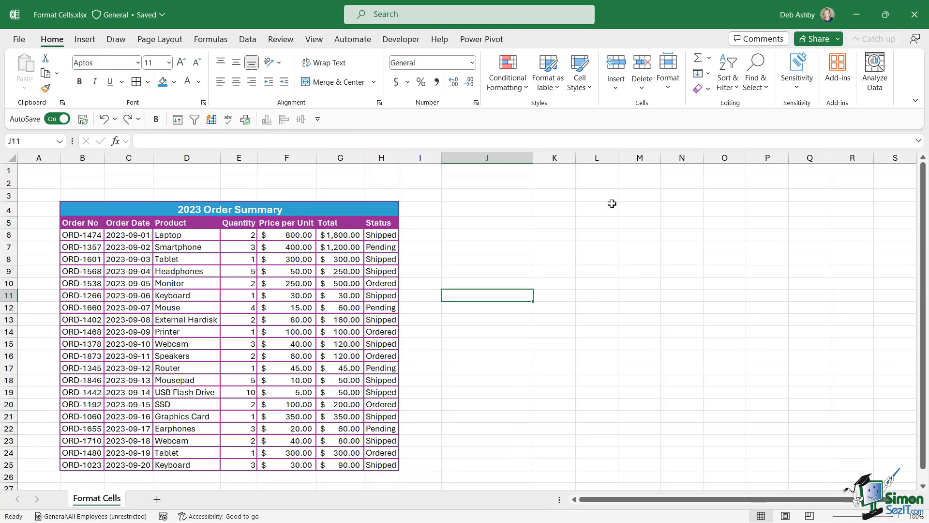